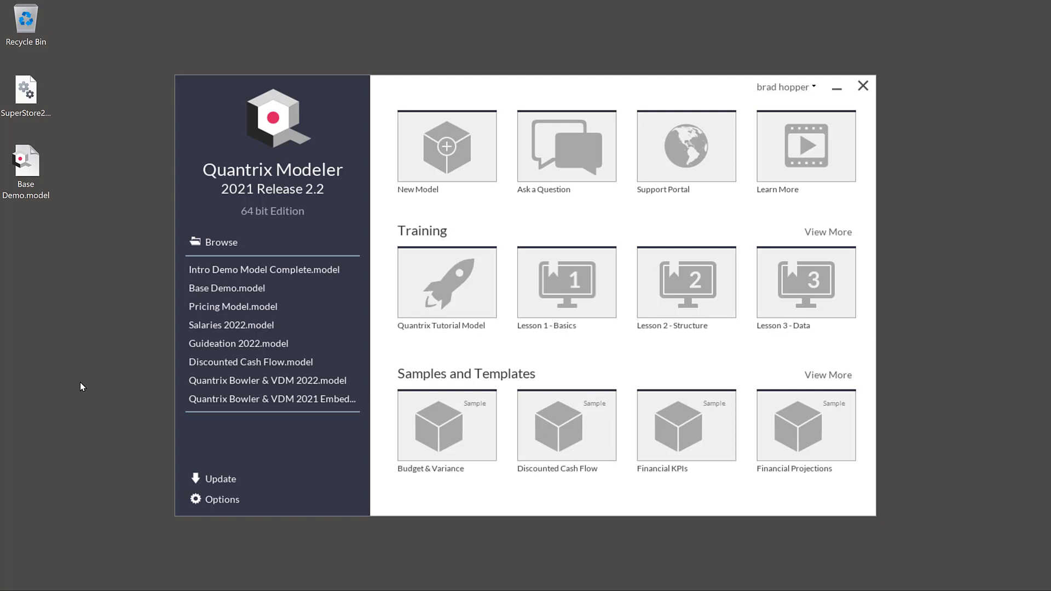
Open Base Demo.model and add a row category named Regions to the Forecast matrix.
left_click(212, 290)
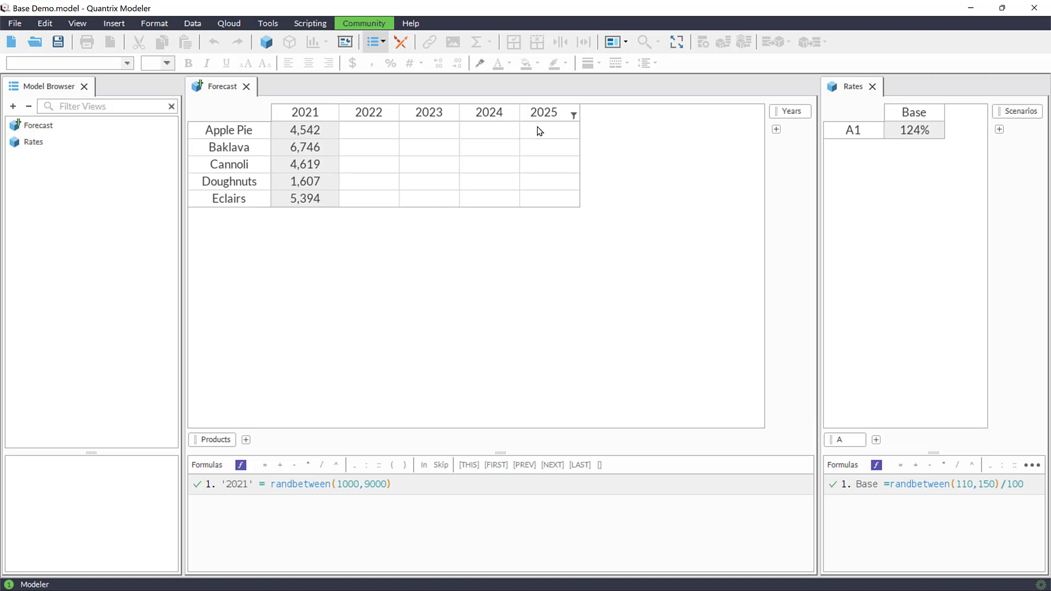
left_click(247, 440)
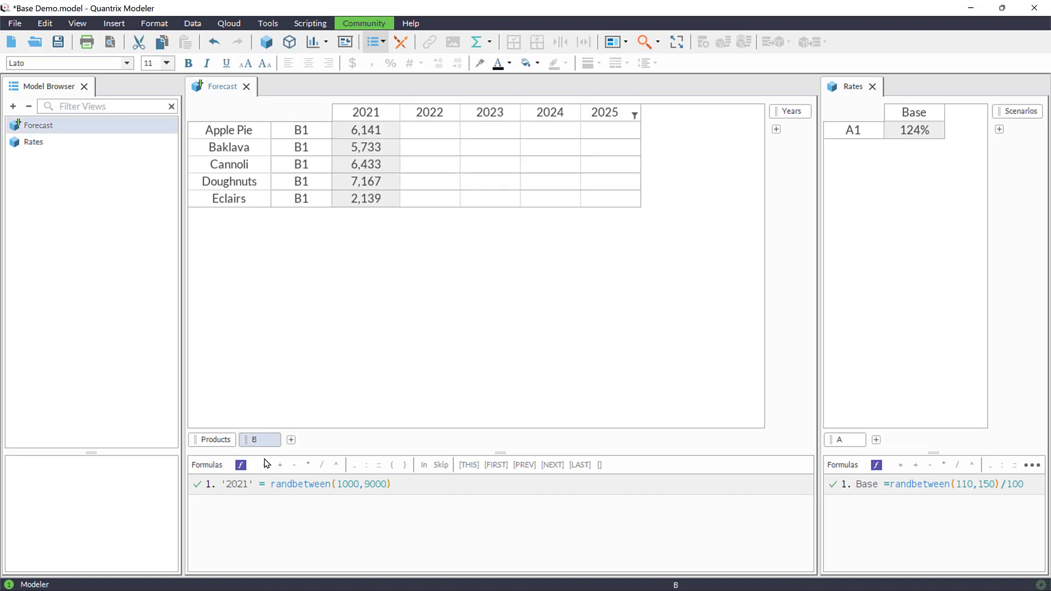
type("Regions")
key("Return")
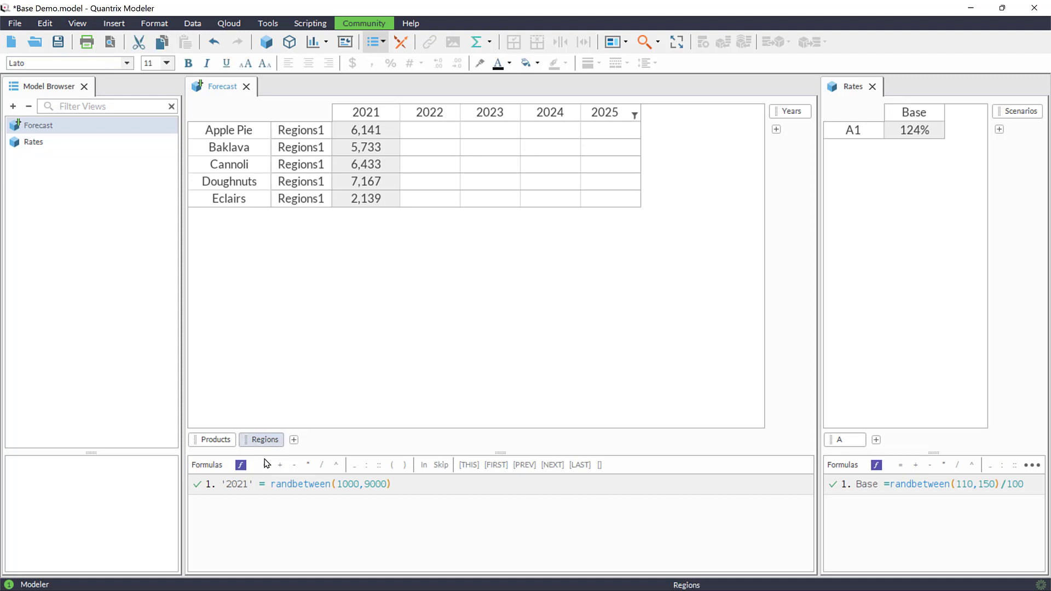
Create the items North, South and East in the Regions category and place Regions ahead of Products.
left_click(319, 134)
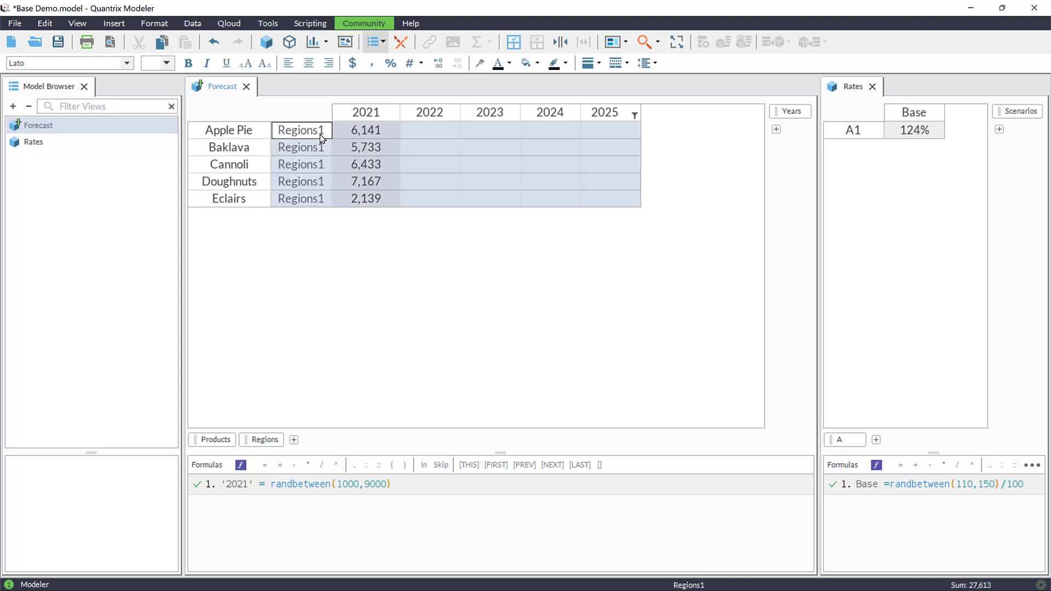
type("North")
key("Return")
type("South")
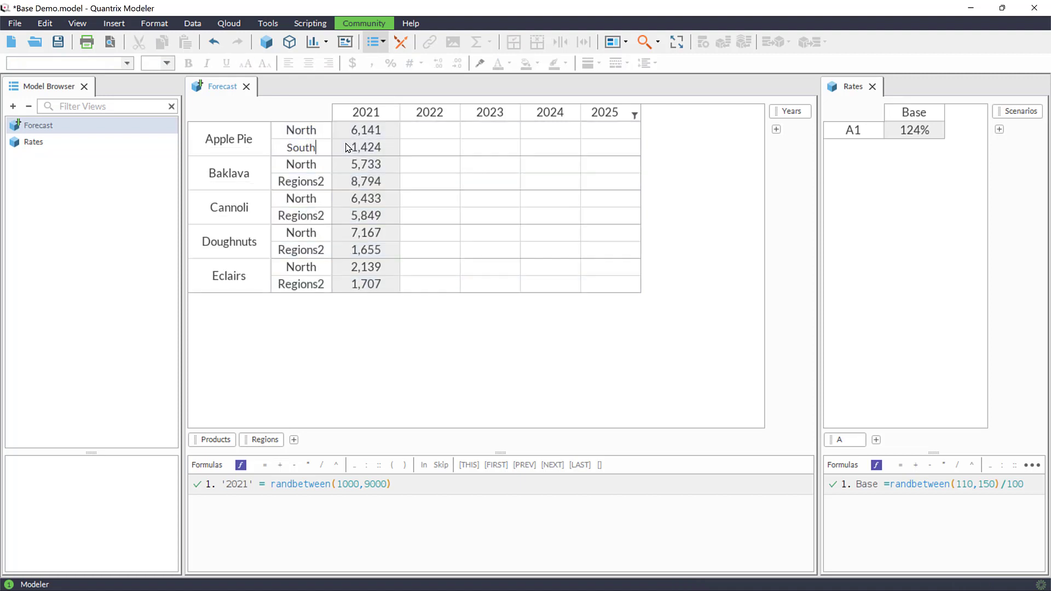
key("Return")
type("East")
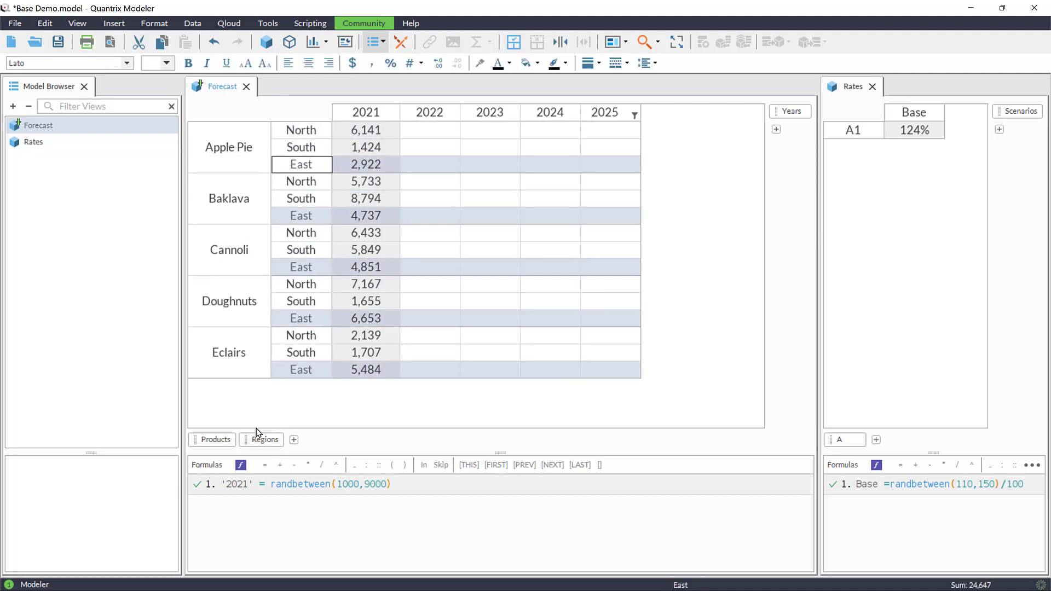
left_click_drag(253, 438, 201, 440)
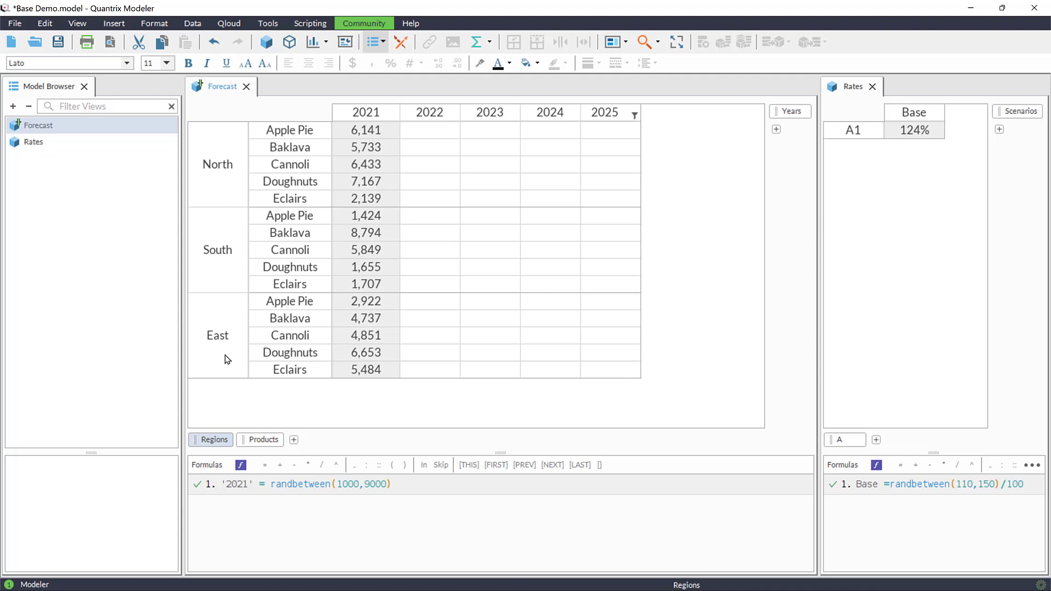
Add a second formula to the Forecast matrix: Years[THIS]=Years[PREV] * 2.
left_click(423, 486)
key("Return")
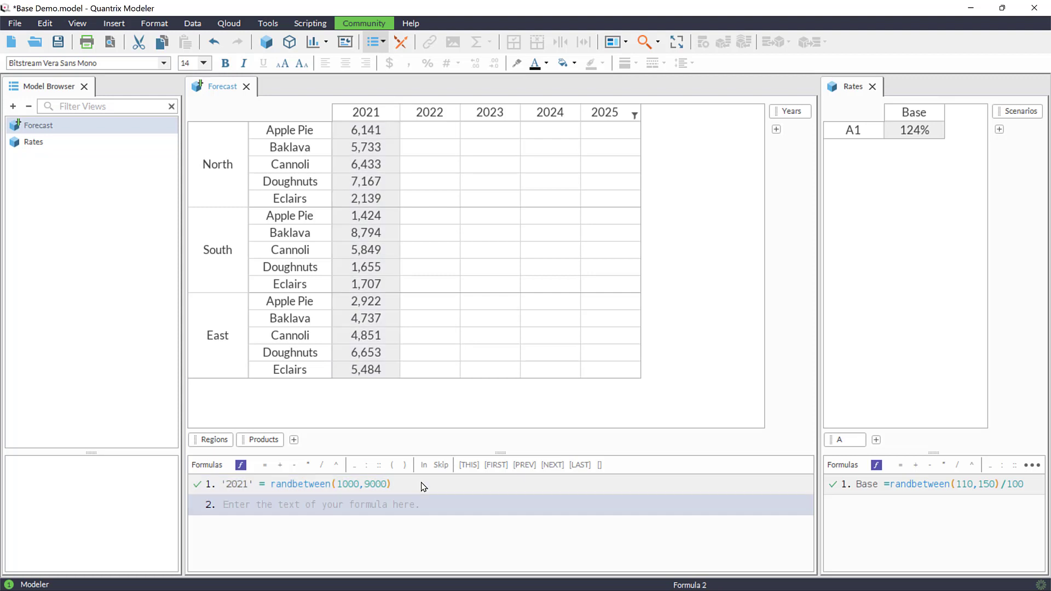
key("equal")
type("Years")
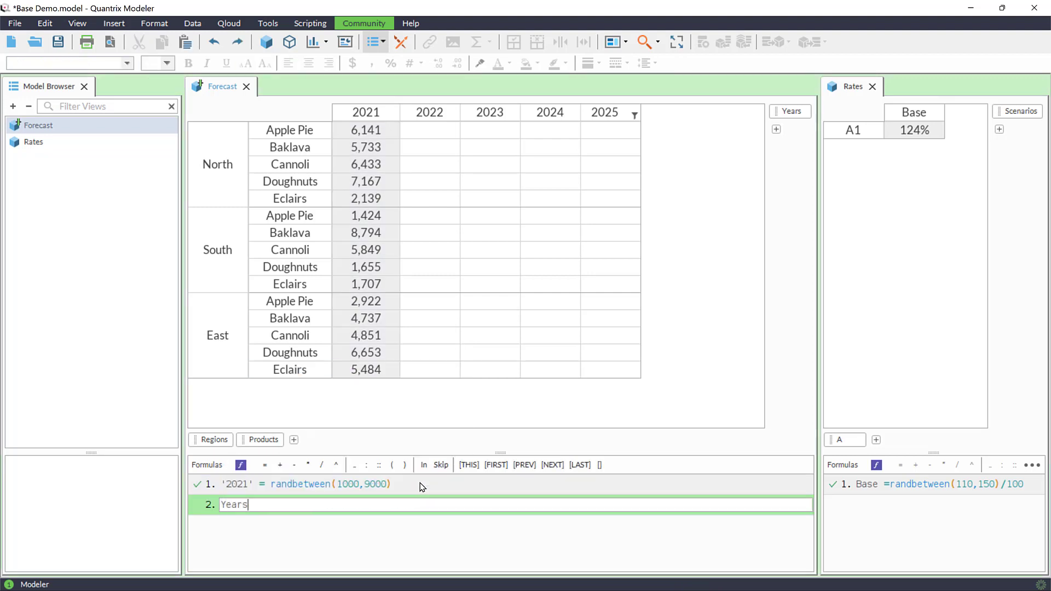
type("[THIS]=Years[PREV] * 2")
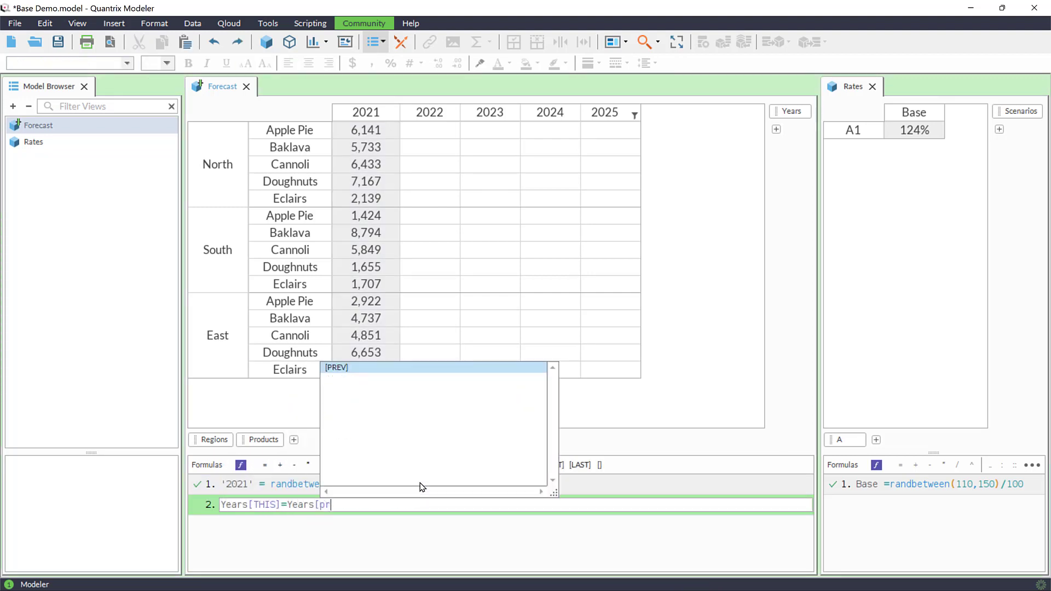
key("Return")
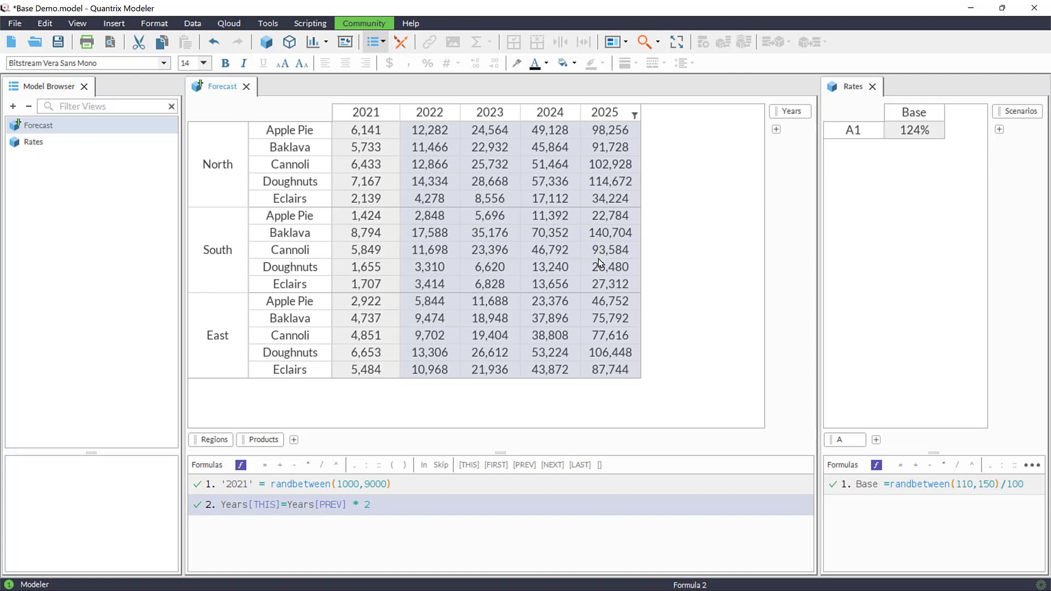
Link the Forecast matrix's Regions category into the Rates matrix in place of row category A.
left_click_drag(208, 440, 856, 440)
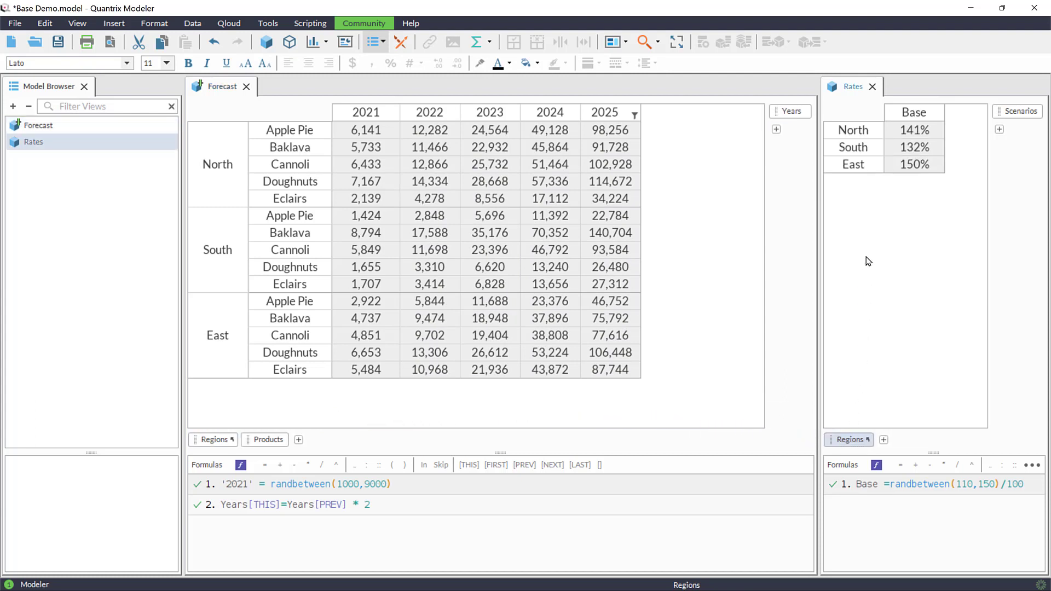
Try adding an item named New Region below East in the Rates matrix, and delete it again.
left_click(870, 169)
key("Return")
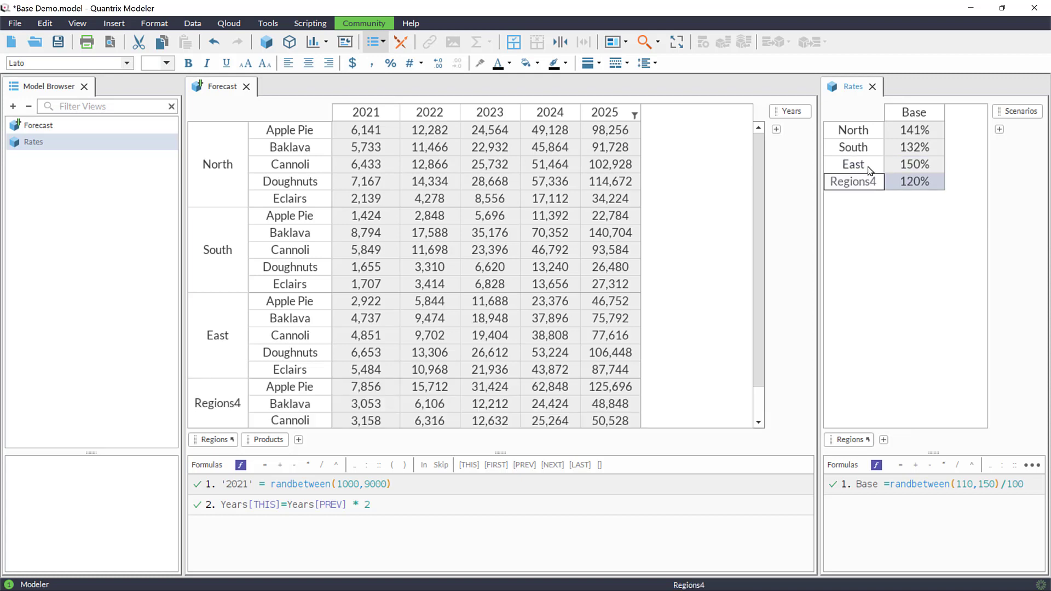
type("New Region")
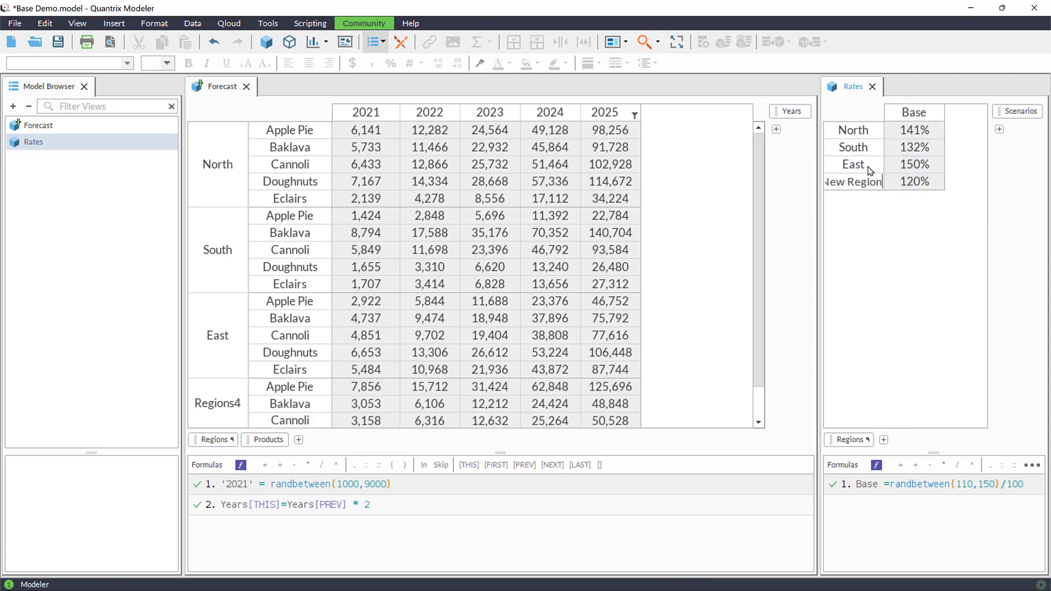
key("Return")
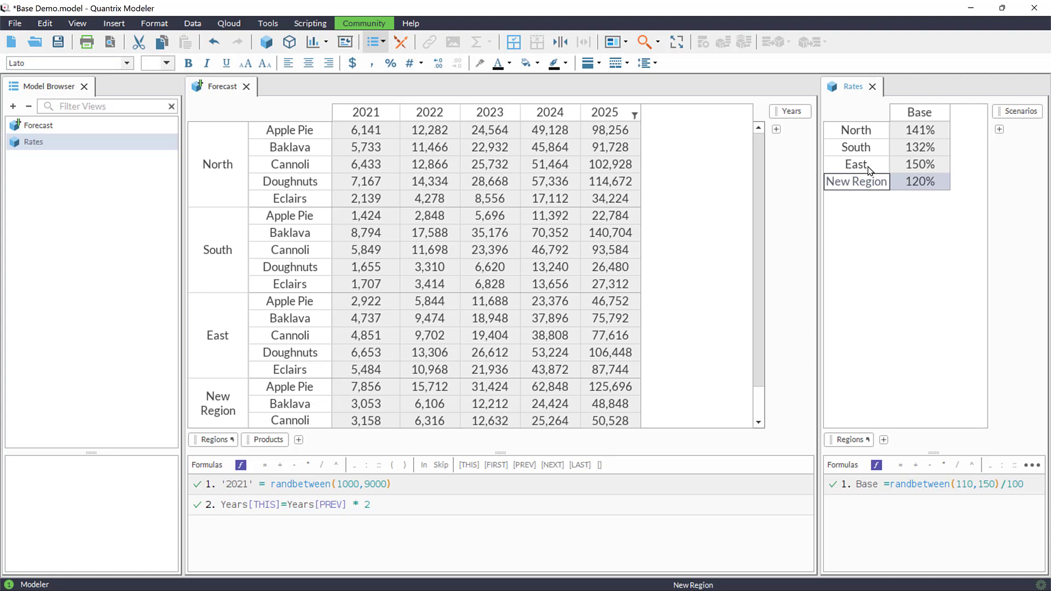
key("Delete")
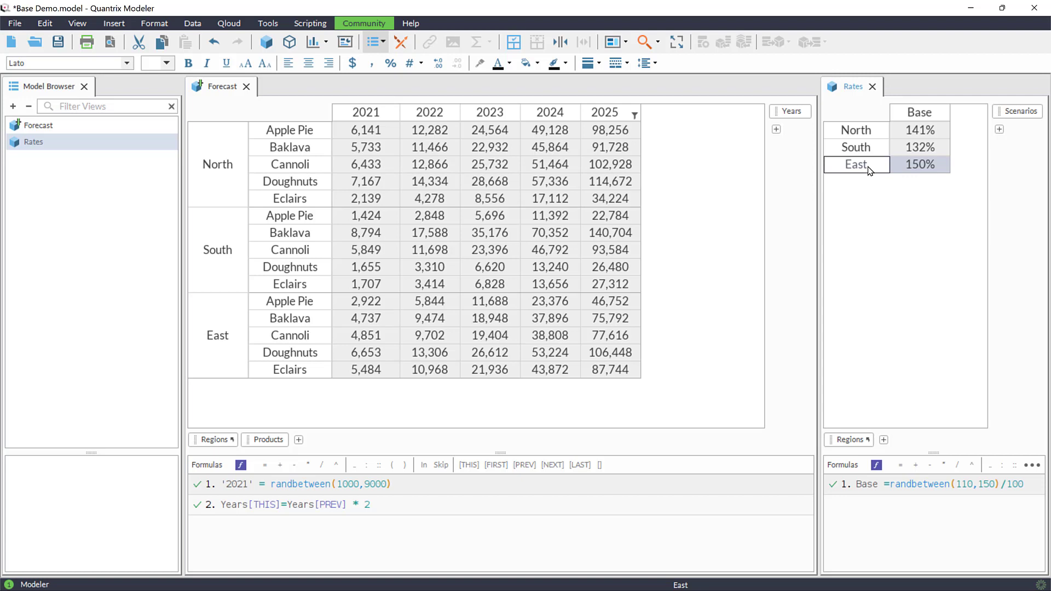
Replace the multiplier 2 in the Forecast matrix's second formula with a reference to Rates::Scenarios.
left_click(374, 508)
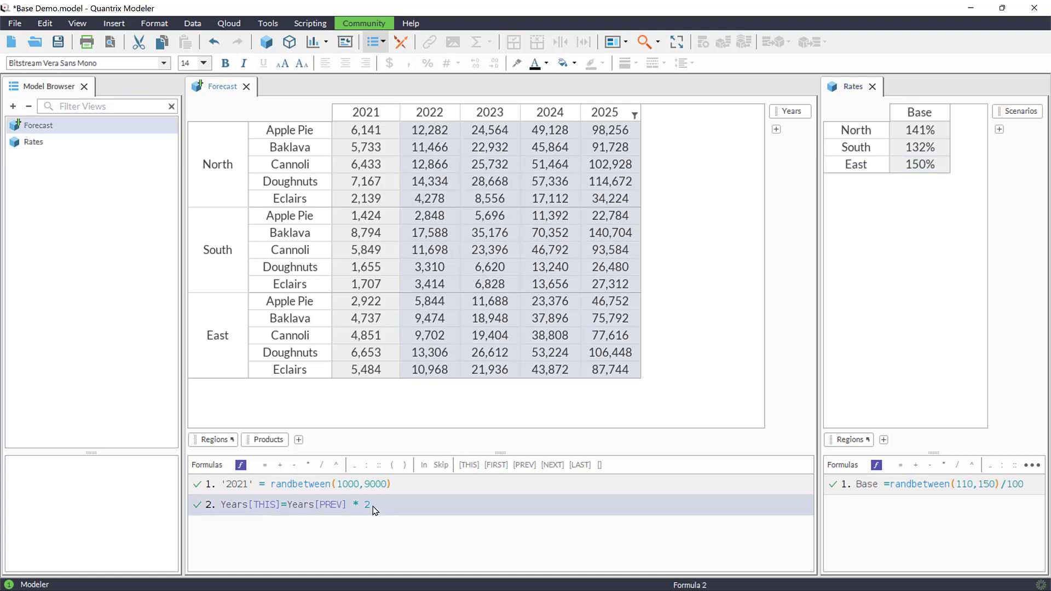
left_click(378, 505)
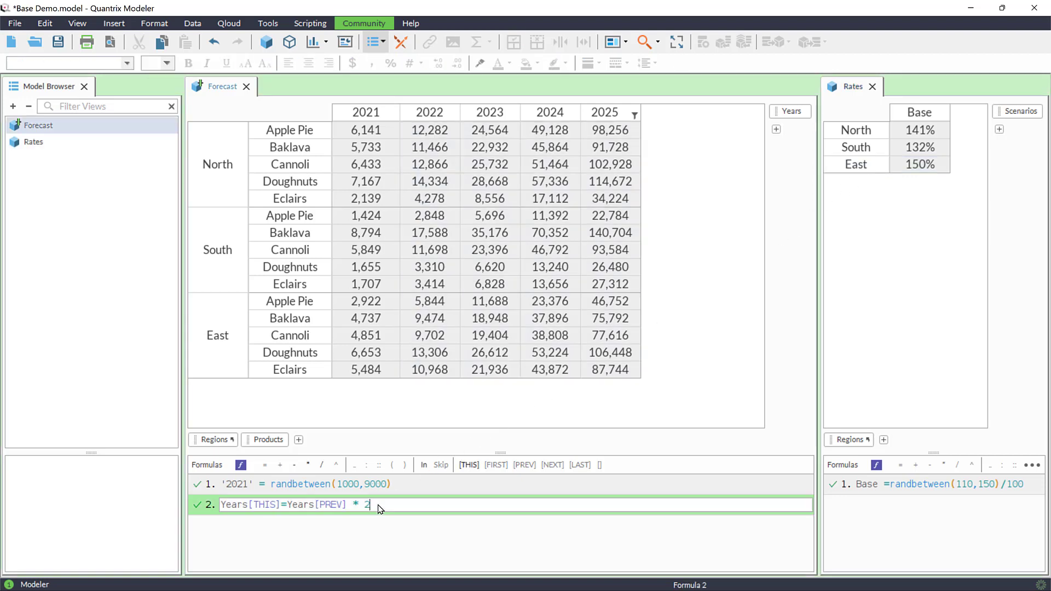
left_click_drag(378, 505, 364, 505)
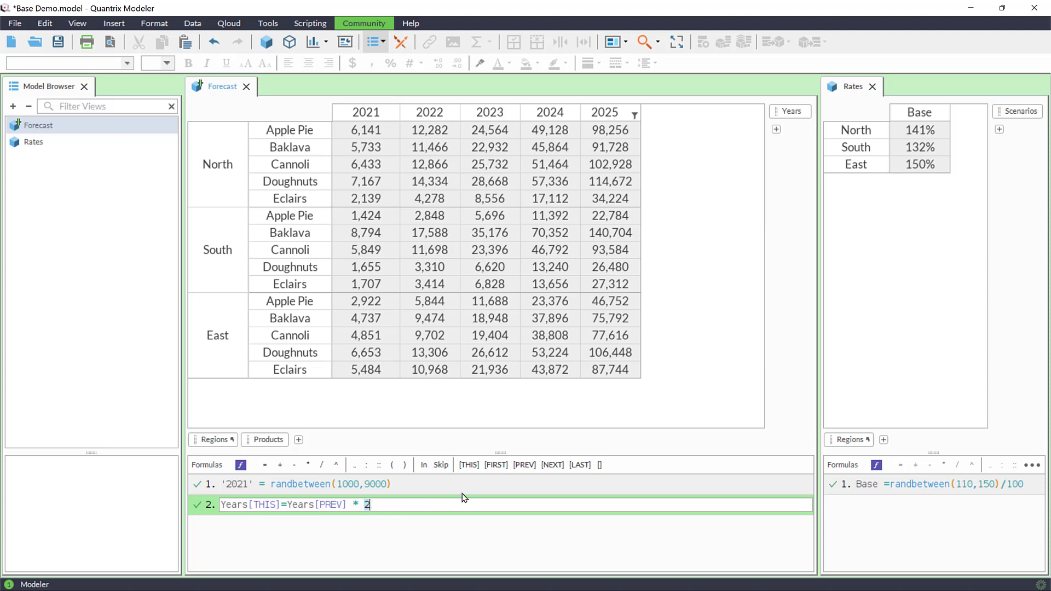
left_click(1015, 114)
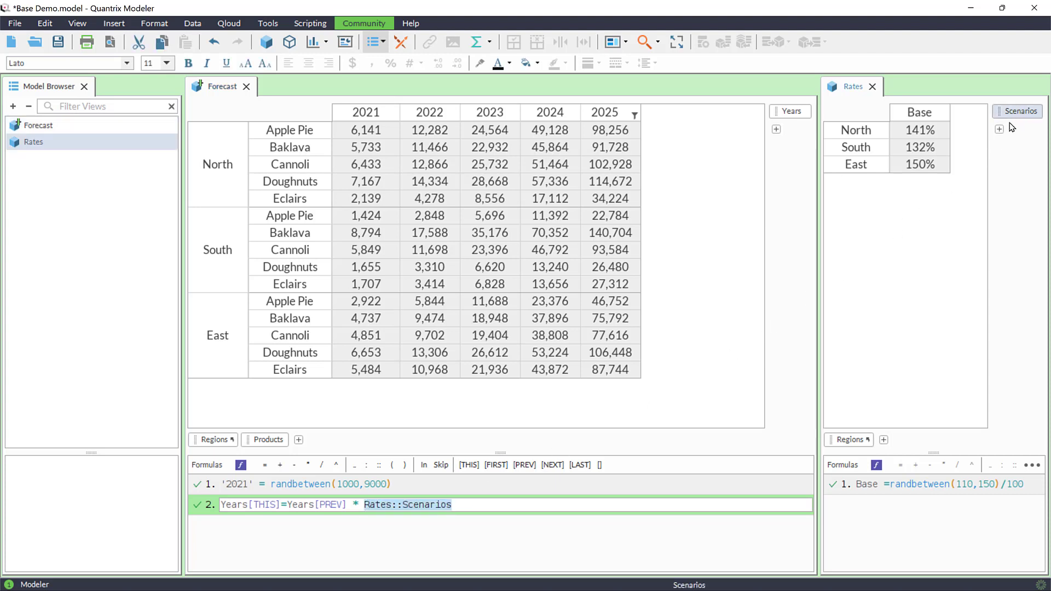
key("Return")
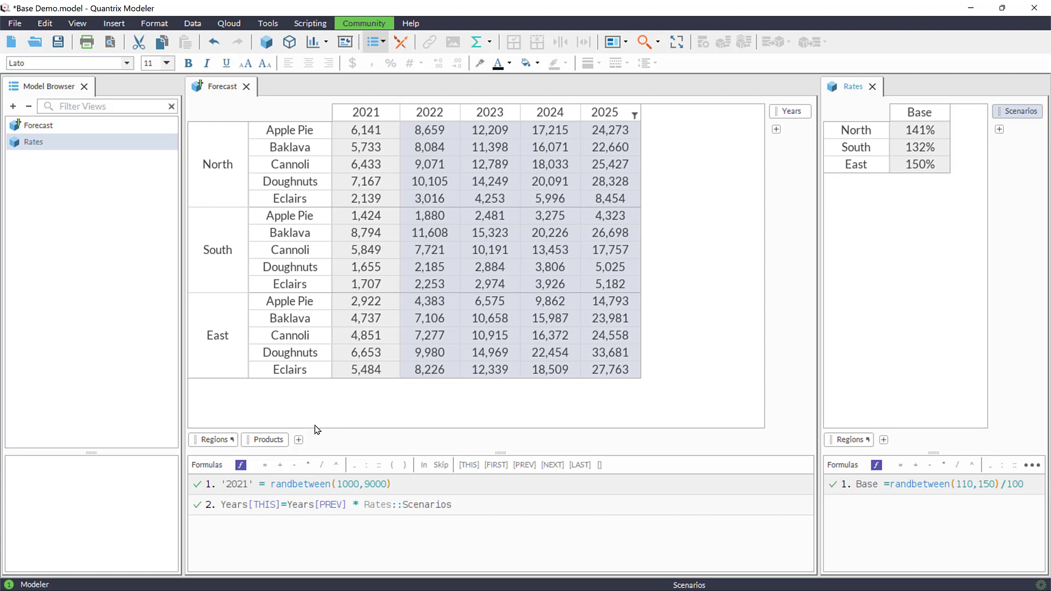
Try pivoting the Forecast matrix with Products across the columns and Years in the rows, and undo the pivot.
left_click_drag(269, 440, 801, 210)
left_click_drag(786, 111, 385, 451)
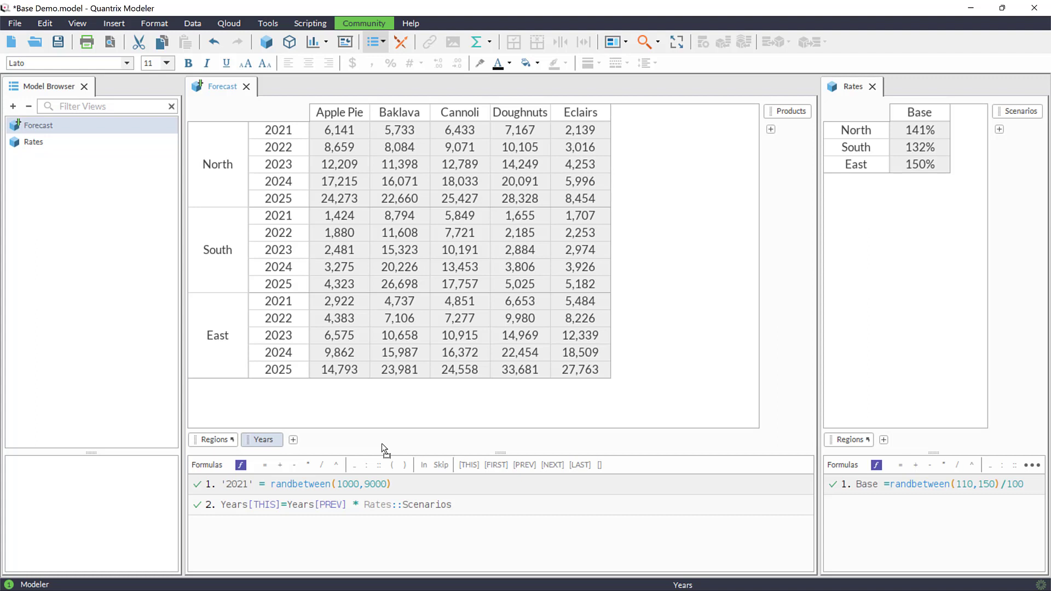
key("ctrl+z")
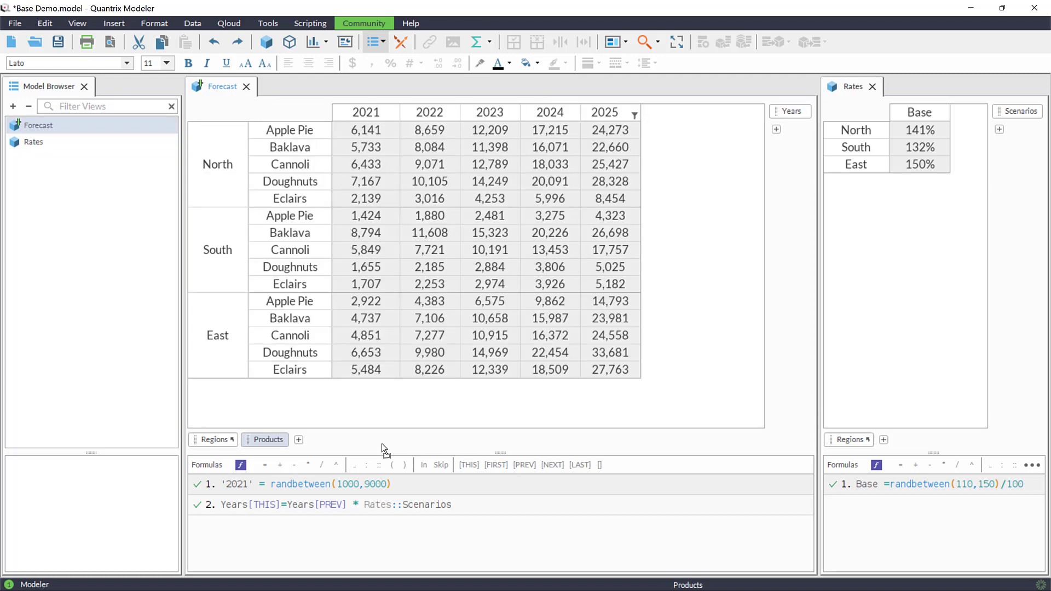
Trace the dependencies of North Doughnuts 2024 through the North base rate to North Cannoli 2023 with the Dependency Inspector, and close it.
key("ctrl+shift+d")
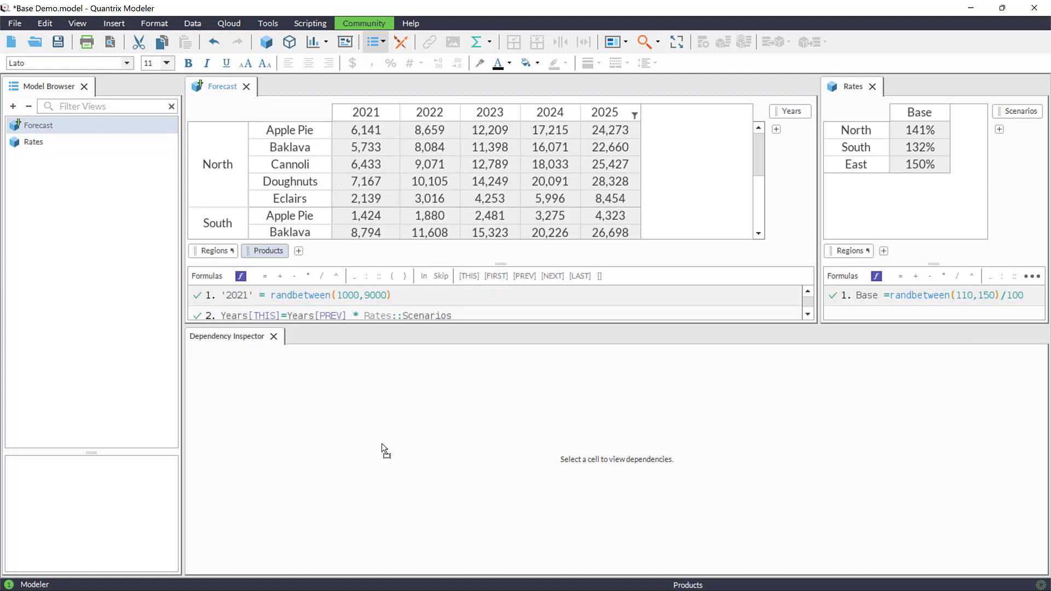
left_click(539, 187)
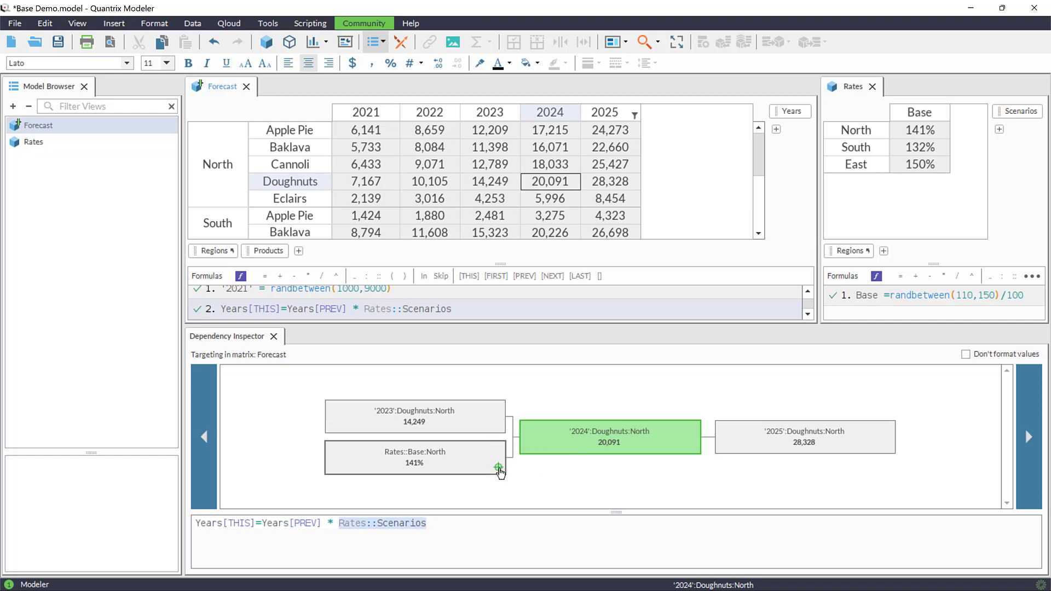
left_click(499, 469)
left_click(744, 444)
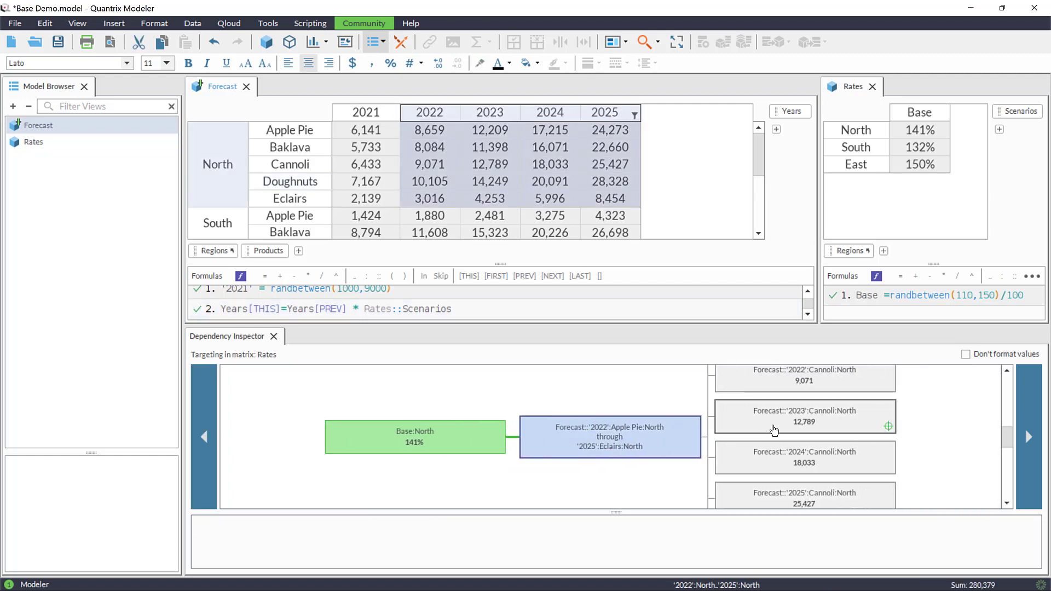
left_click(782, 415)
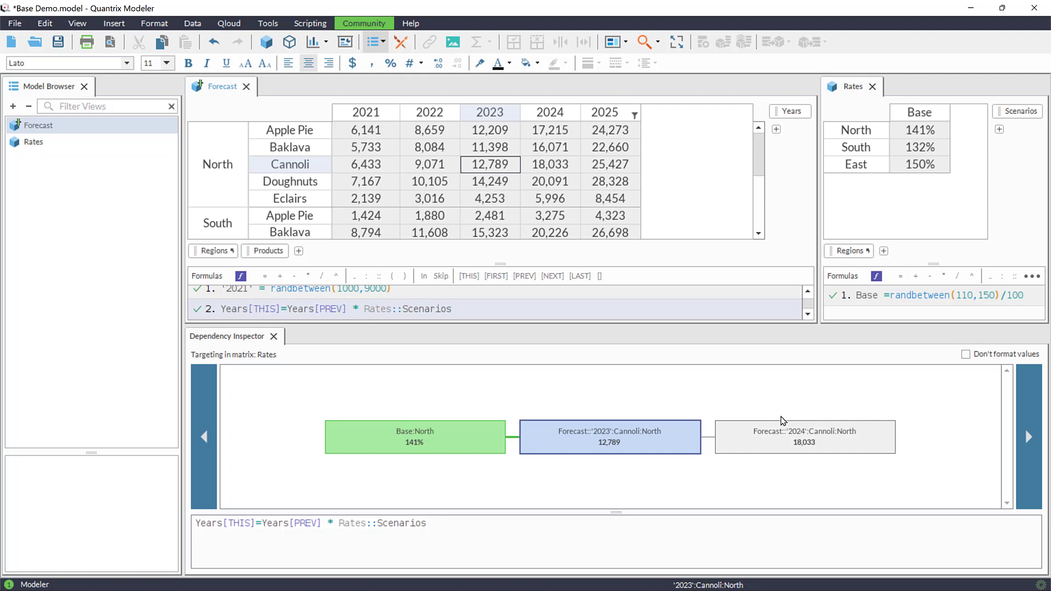
left_click(275, 337)
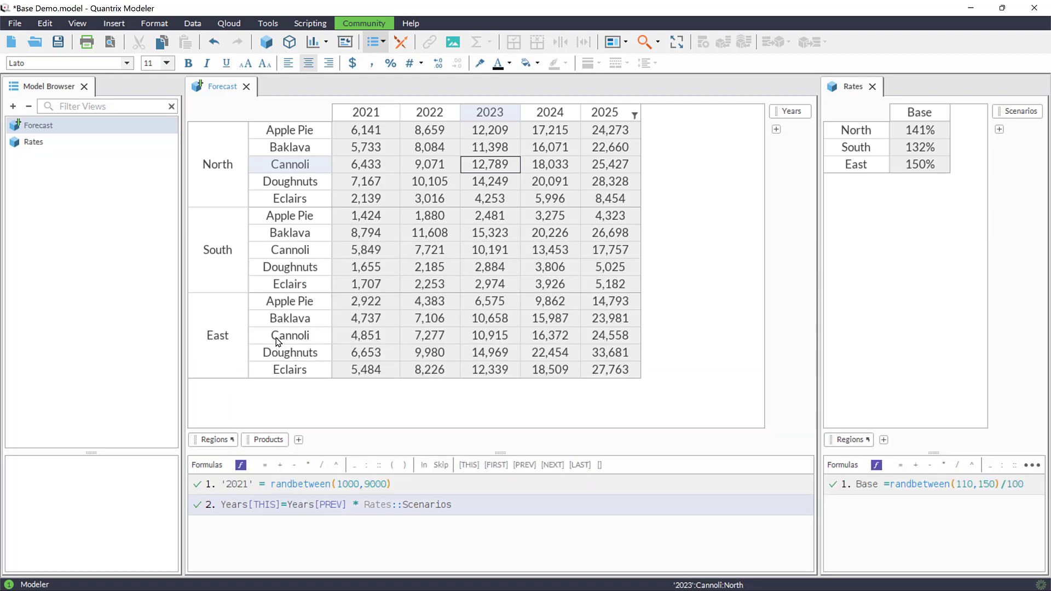
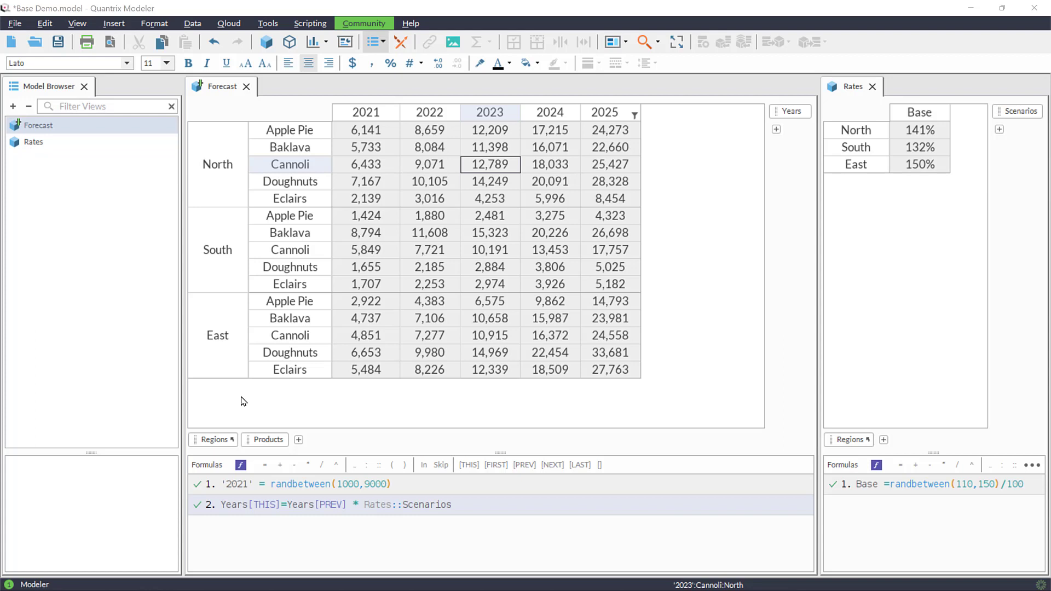
Review the Rates and Forecast matrices and check which formulas drive individual cells across the years and regions.
left_click(37, 145)
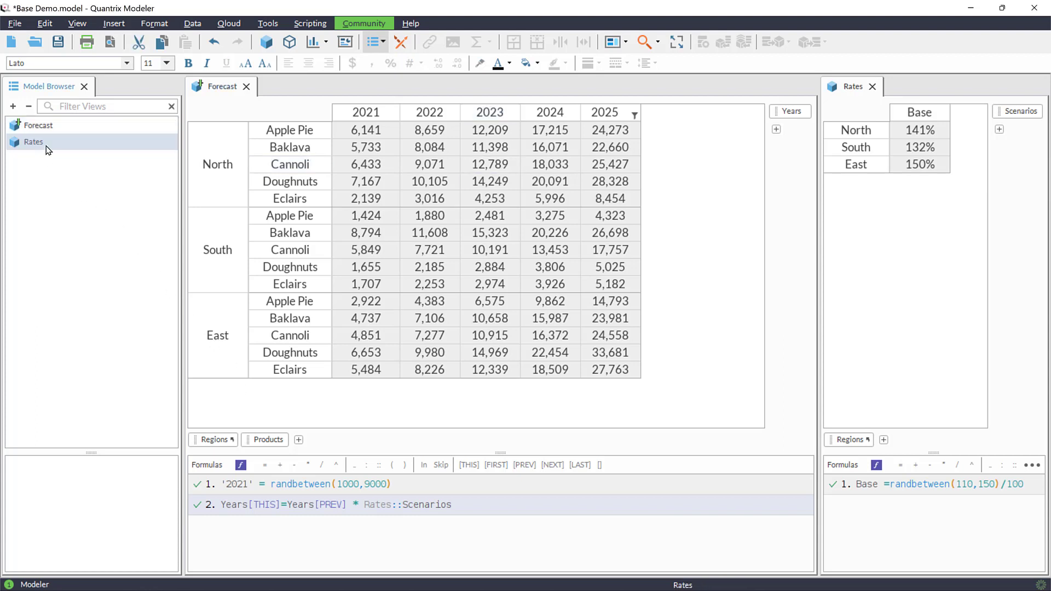
left_click(67, 127)
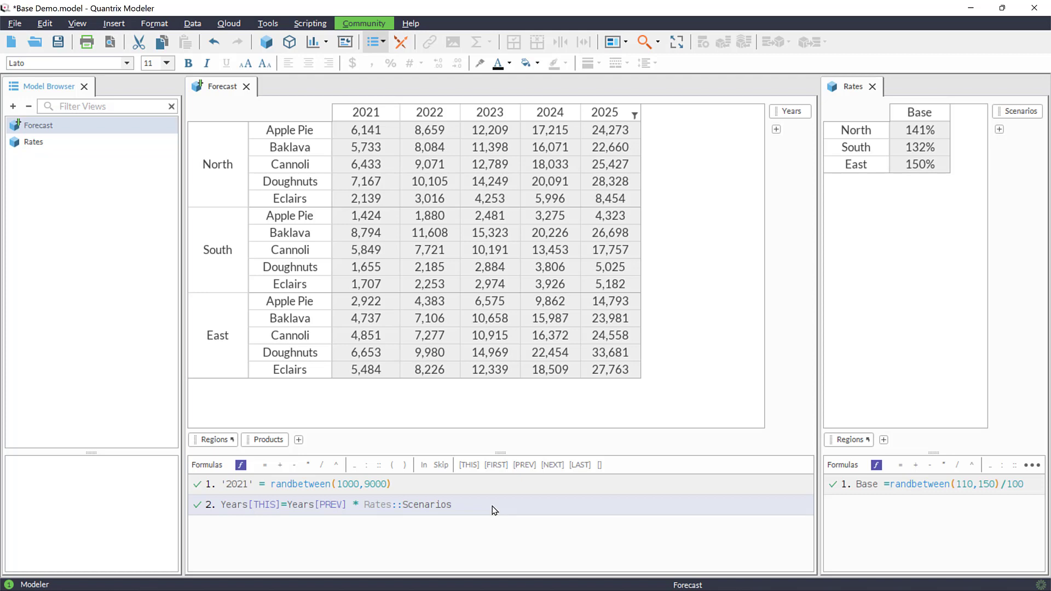
left_click(359, 277)
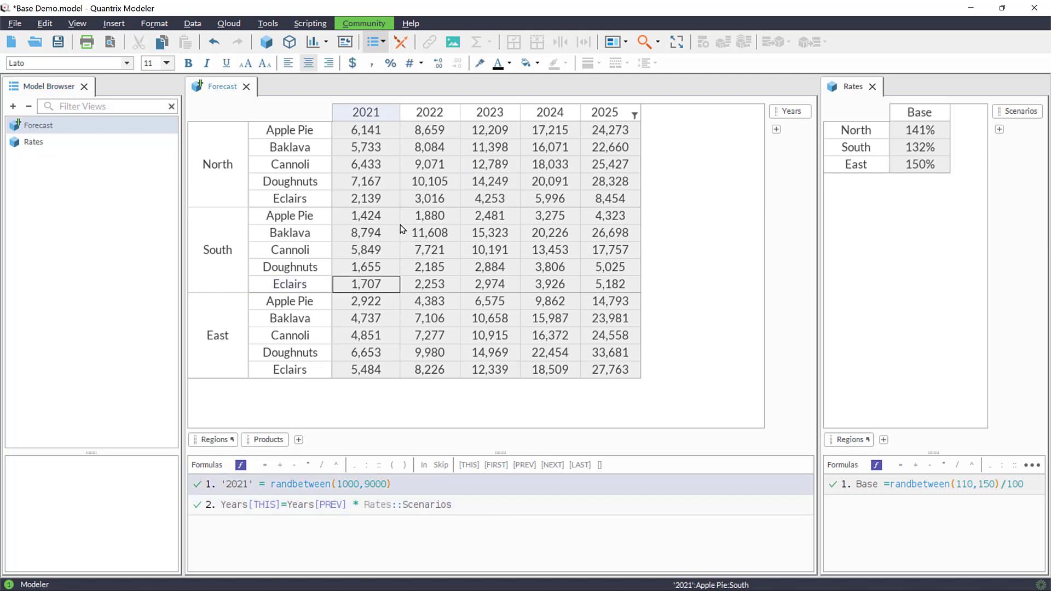
left_click(462, 204)
left_click(493, 223)
left_click(500, 253)
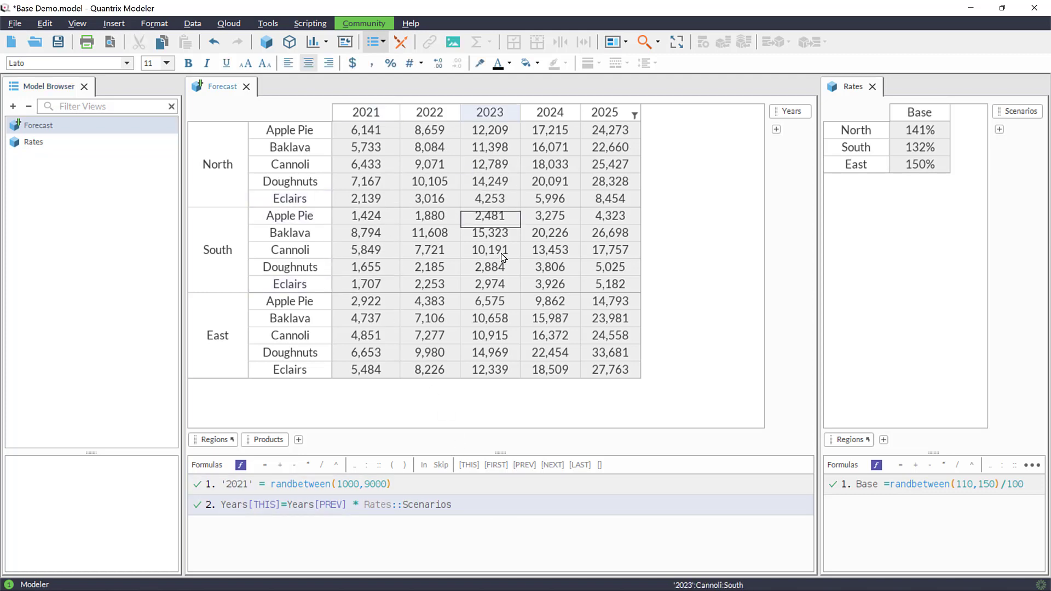
left_click(559, 255)
left_click(553, 302)
left_click(557, 335)
left_click(453, 319)
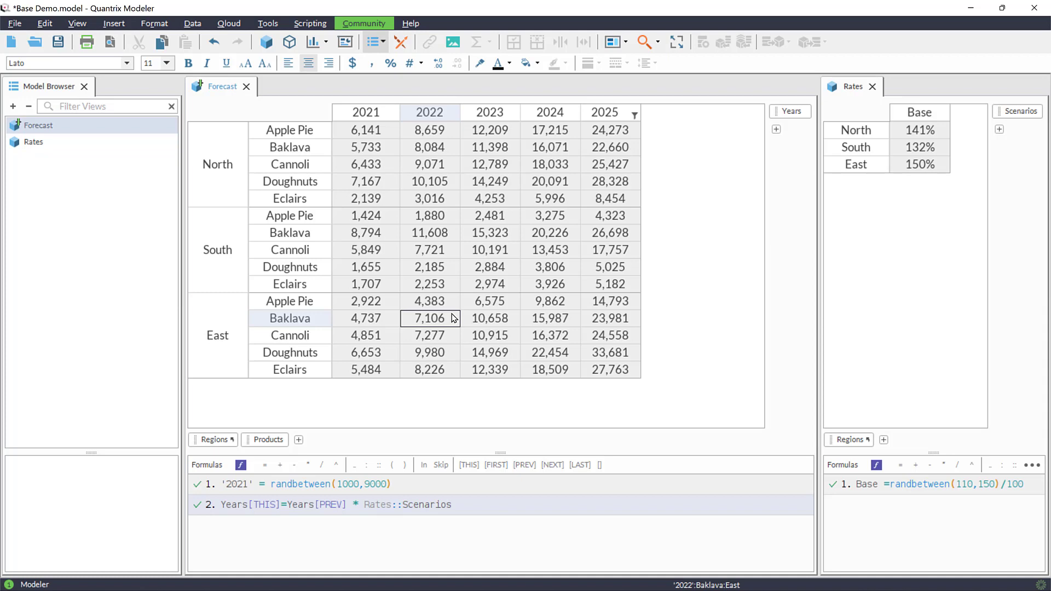
Add a column category named Type below Years in the Forecast matrix.
left_click(777, 129)
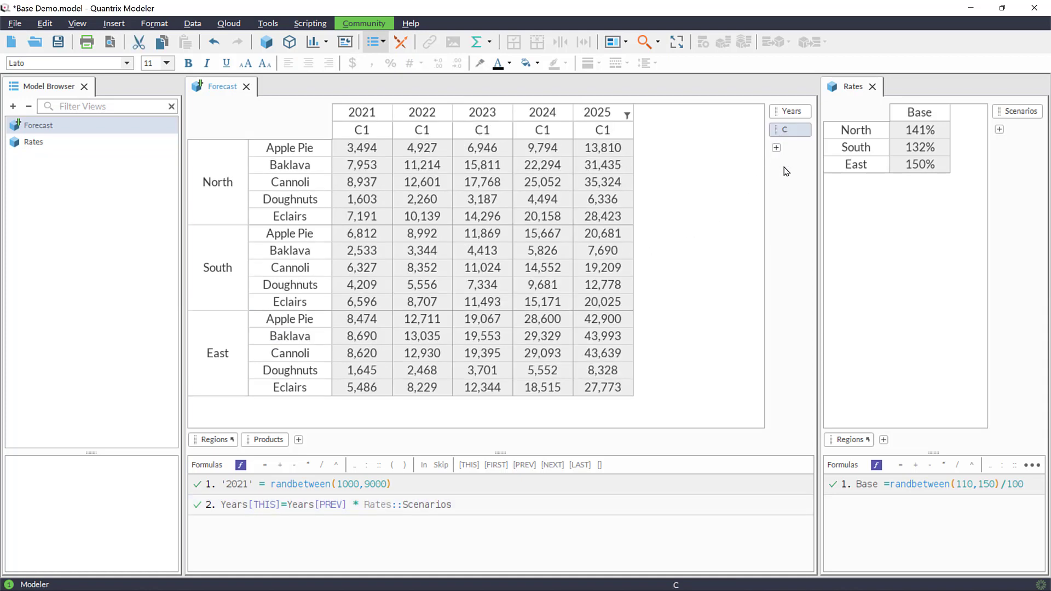
type("Type")
key("Return")
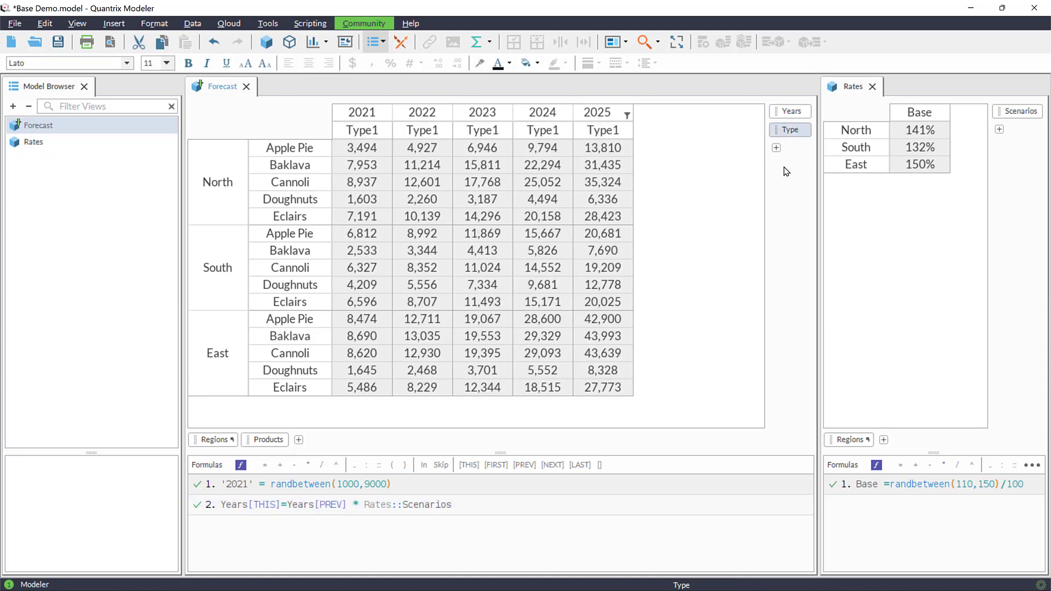
Rename the first Type item to Forecast, add a second item named Actuals, and widen the matrix columns.
left_click(363, 130)
double_click(363, 129)
type("Forecast")
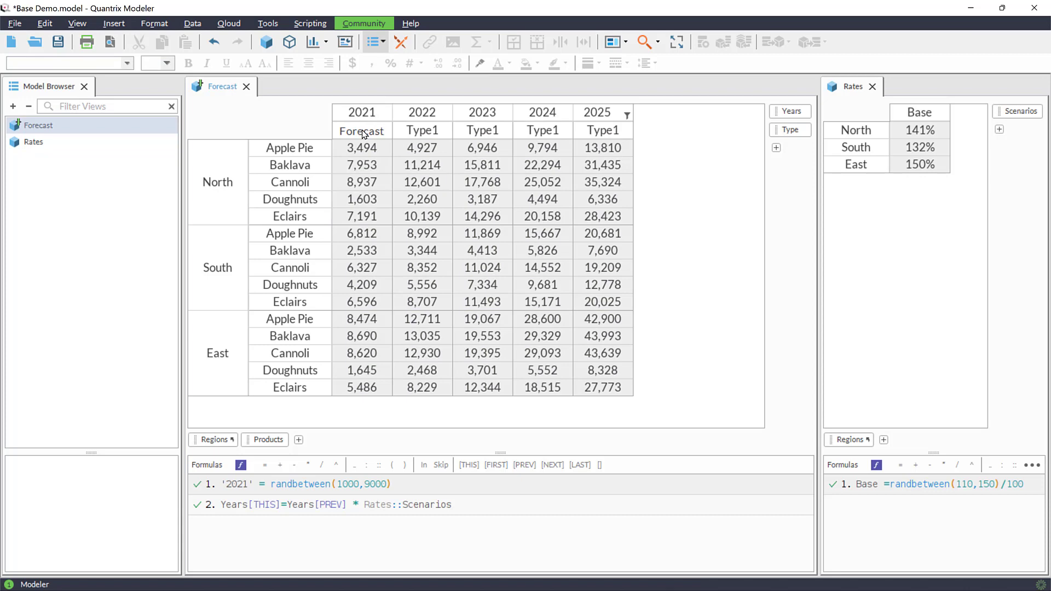
key("Return")
key("Return")
type("Actuals")
key("Return")
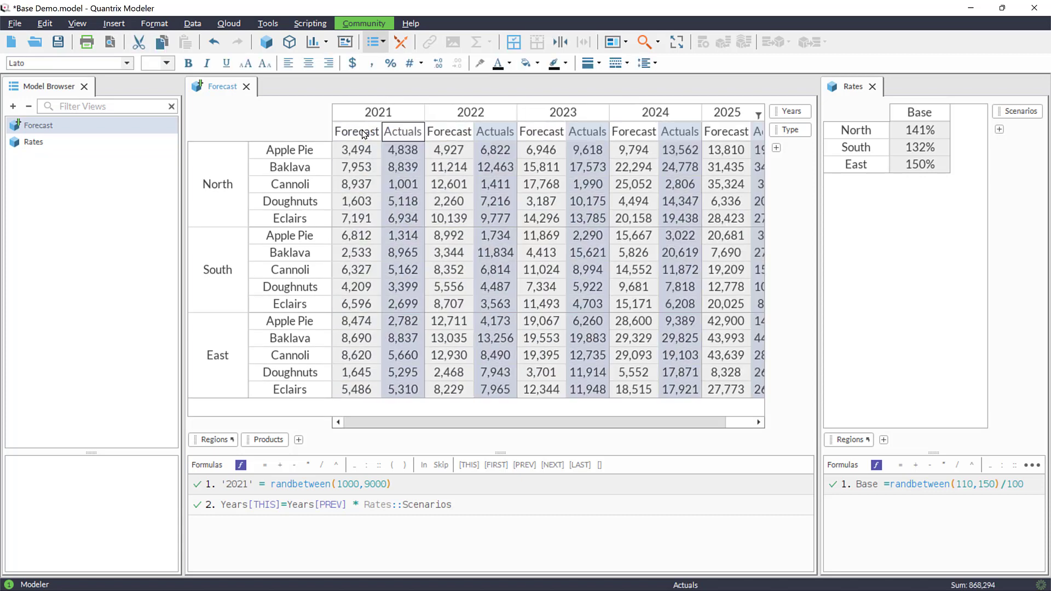
left_click_drag(381, 133, 442, 134)
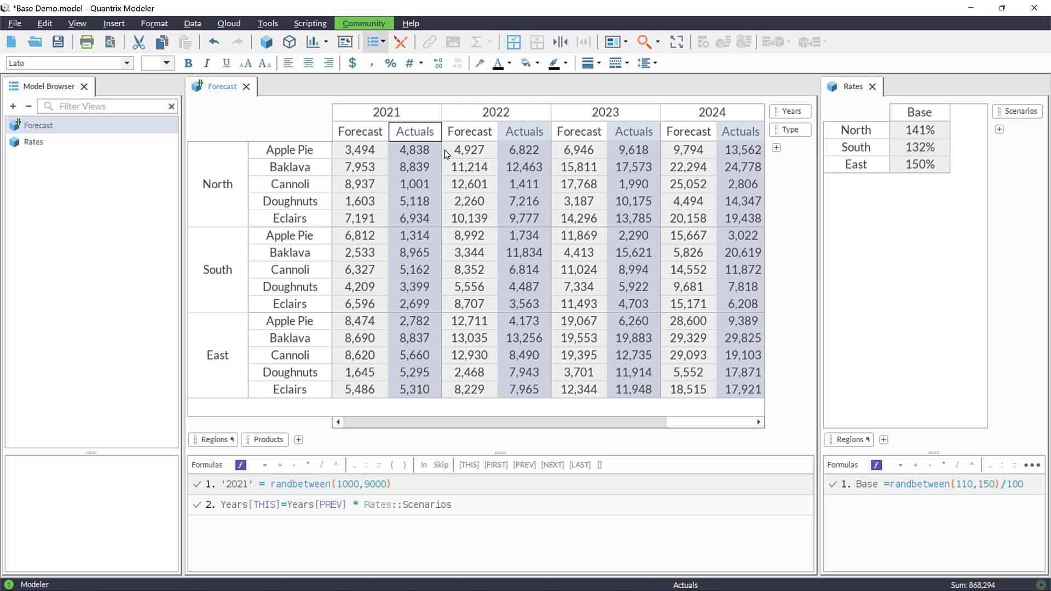
Append "skip Actuals" to both Forecast matrix formulas.
left_click(440, 484)
type("skip Actuals")
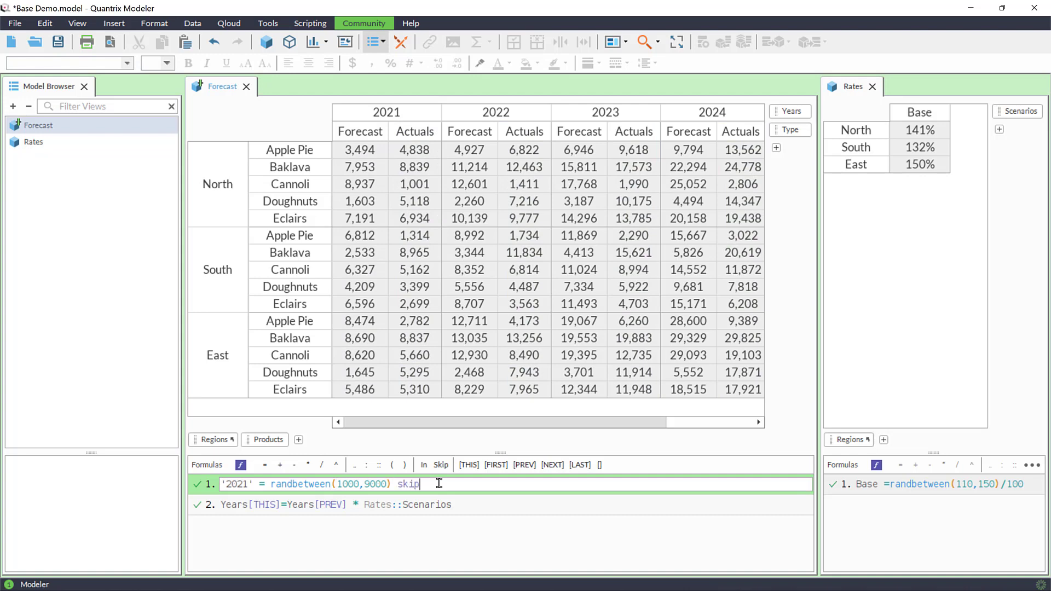
key("Return")
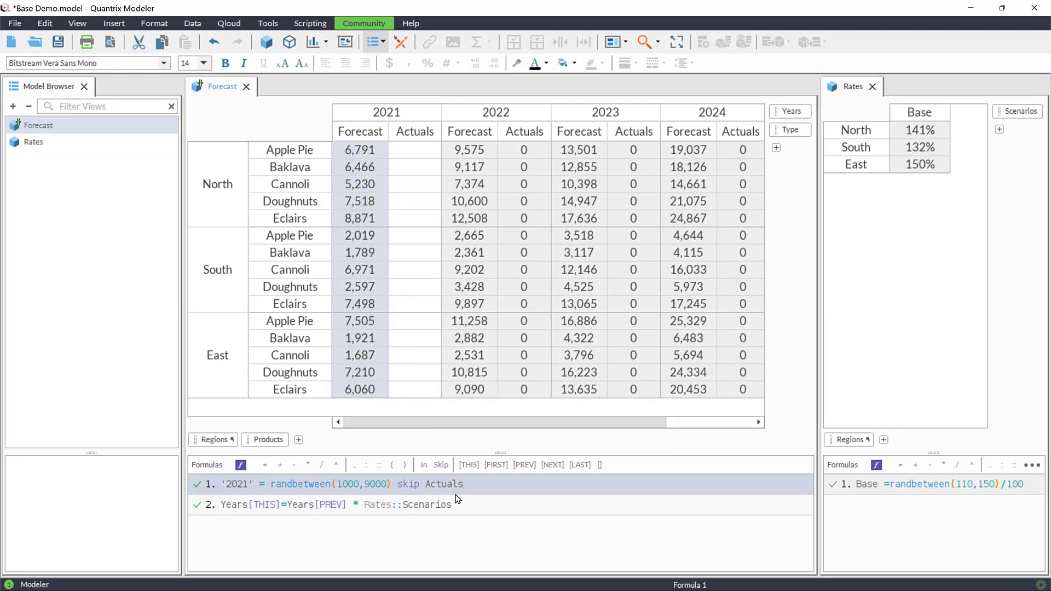
left_click(509, 504)
type("skip Actuals")
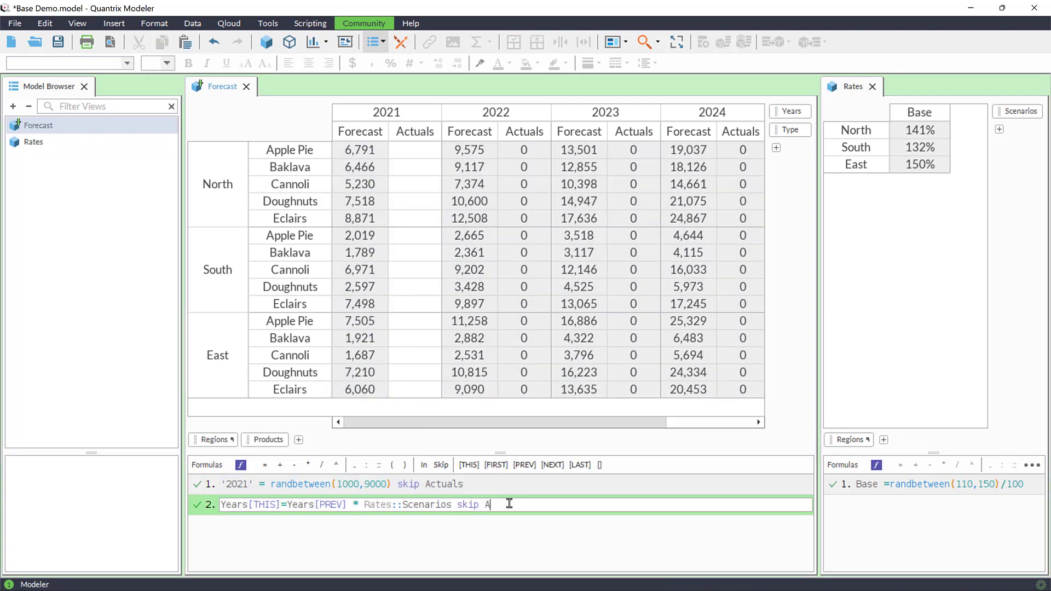
key("Return")
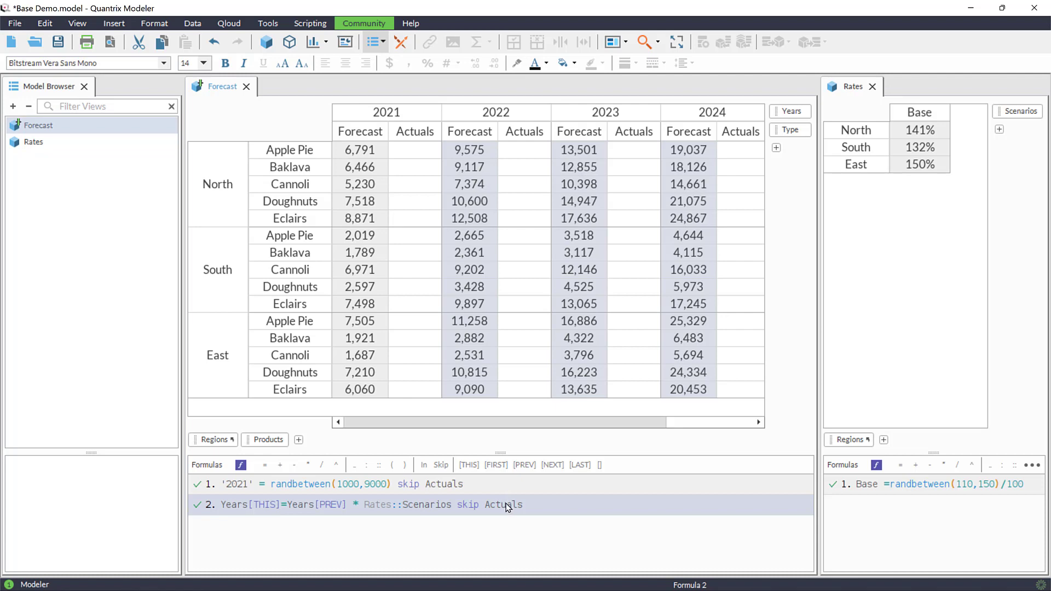
Set up a database import through the saved Super Store 21 connection, putting the Super Store 21 table into the Forecast matrix.
left_click(194, 24)
mouse_move(252, 40)
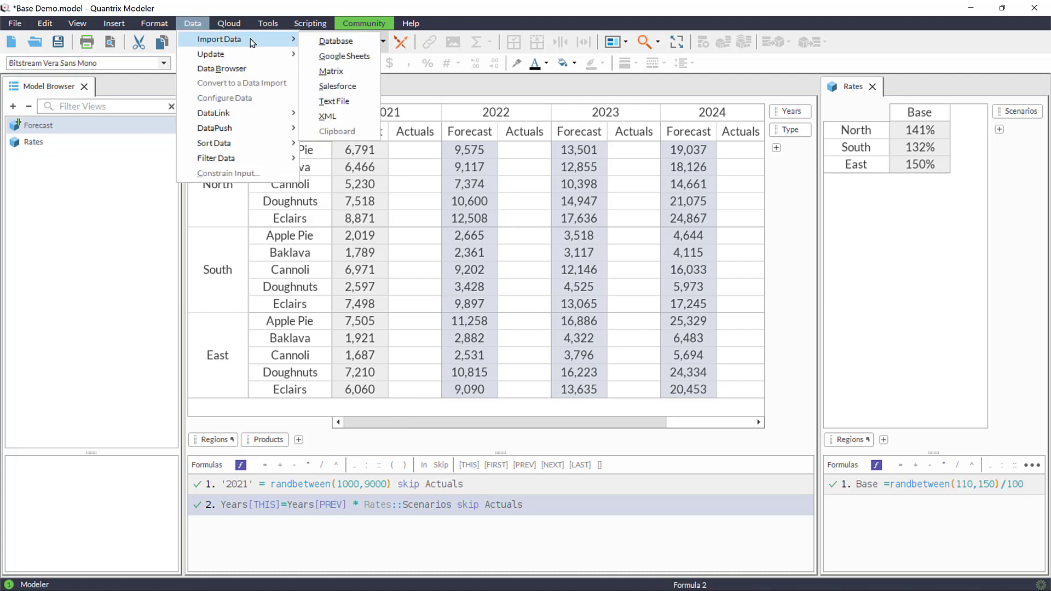
left_click(323, 41)
left_click(443, 147)
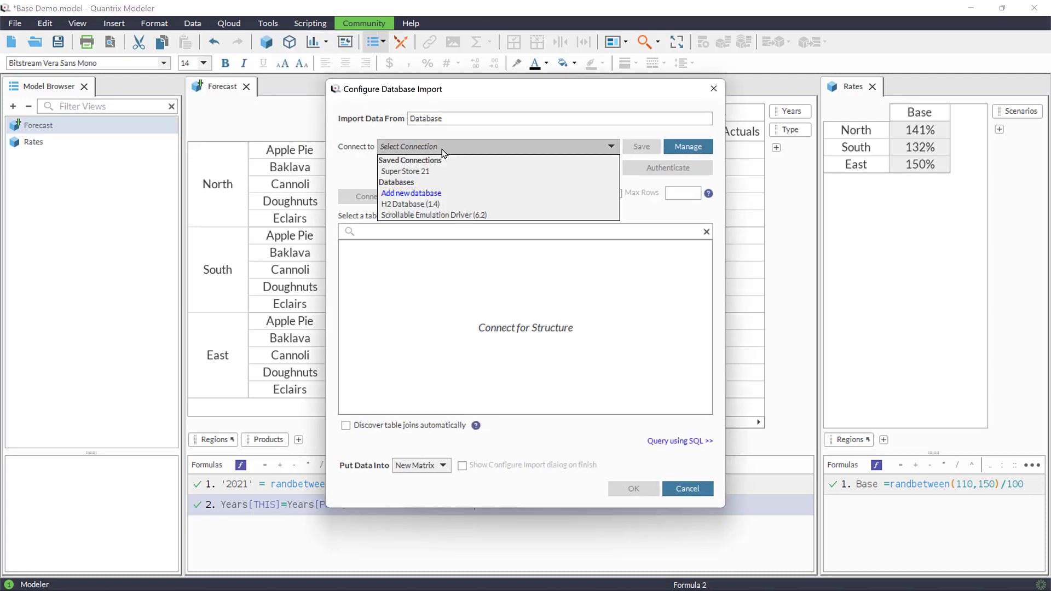
left_click(445, 171)
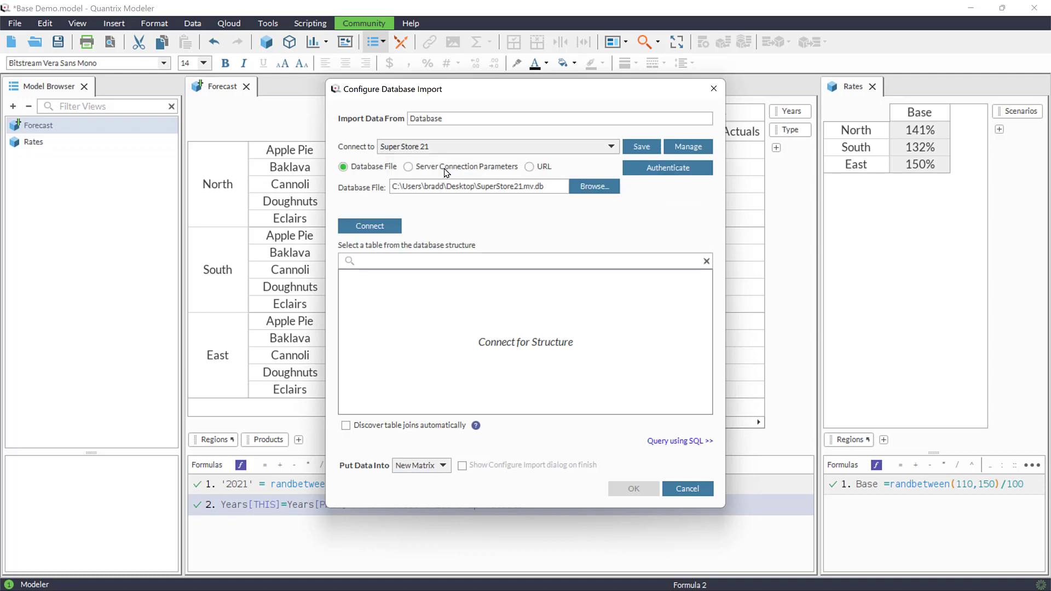
left_click(395, 225)
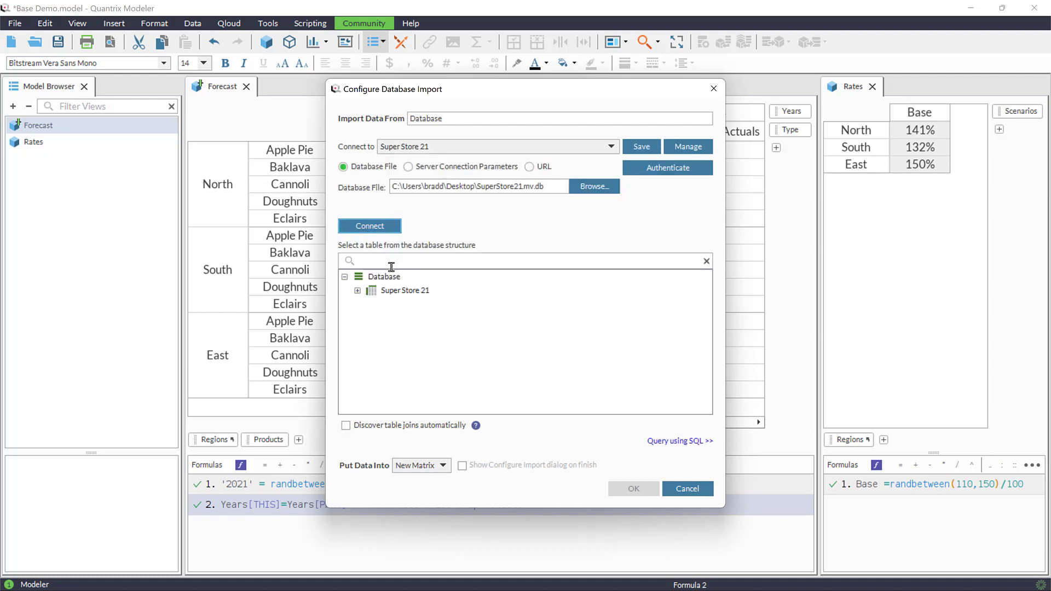
left_click(399, 291)
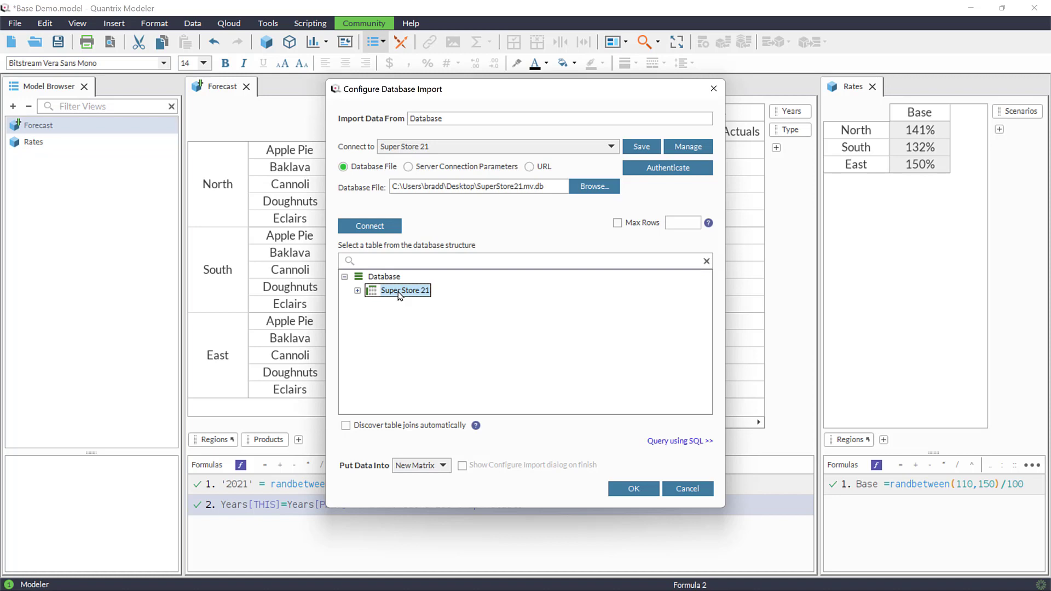
left_click(445, 466)
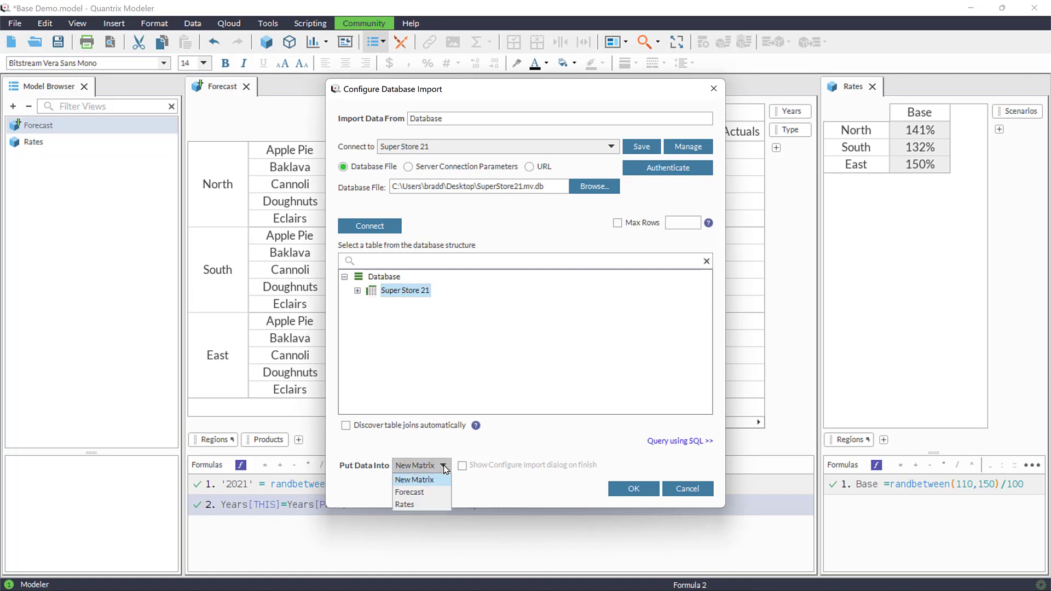
left_click(441, 493)
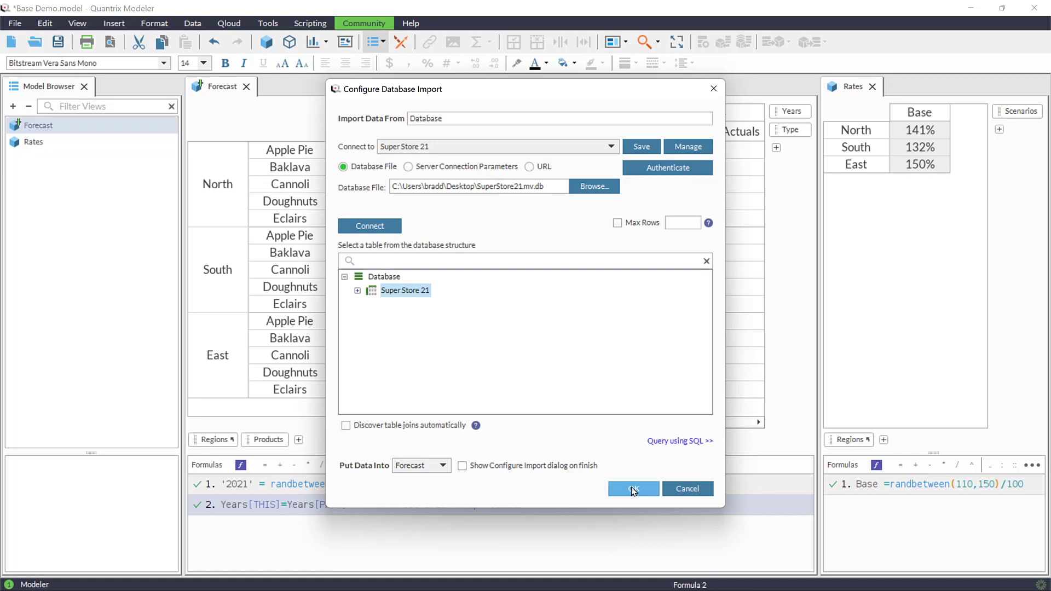
left_click(609, 488)
Map the database's Sub-Category field to the Products category and its Region field to the Regions category.
left_click_drag(271, 348, 445, 555)
left_click_drag(249, 314, 393, 557)
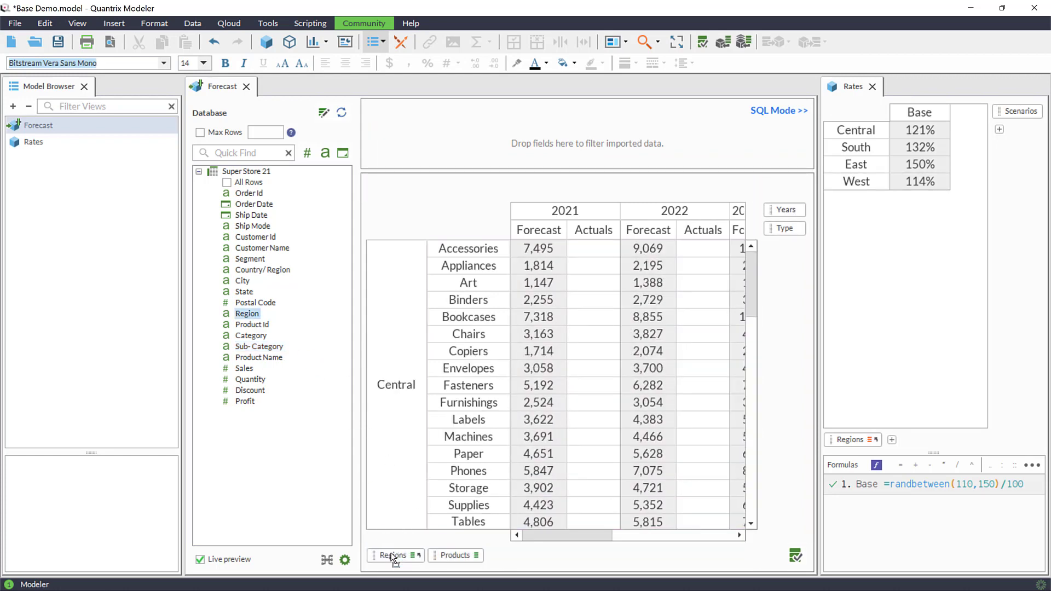
Import the Sales and Quantity fields into 2021 Actuals as a new data category, and finish the import.
left_click(251, 367)
left_click(252, 379, "ctrl")
left_click_drag(252, 379, 585, 423)
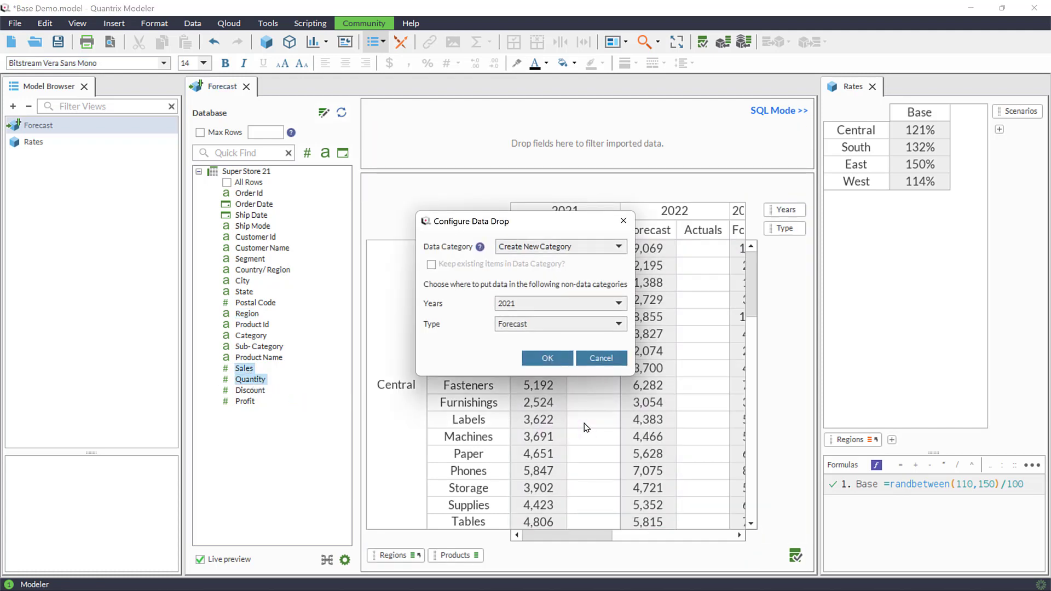
left_click(539, 324)
left_click(530, 350)
left_click(551, 360)
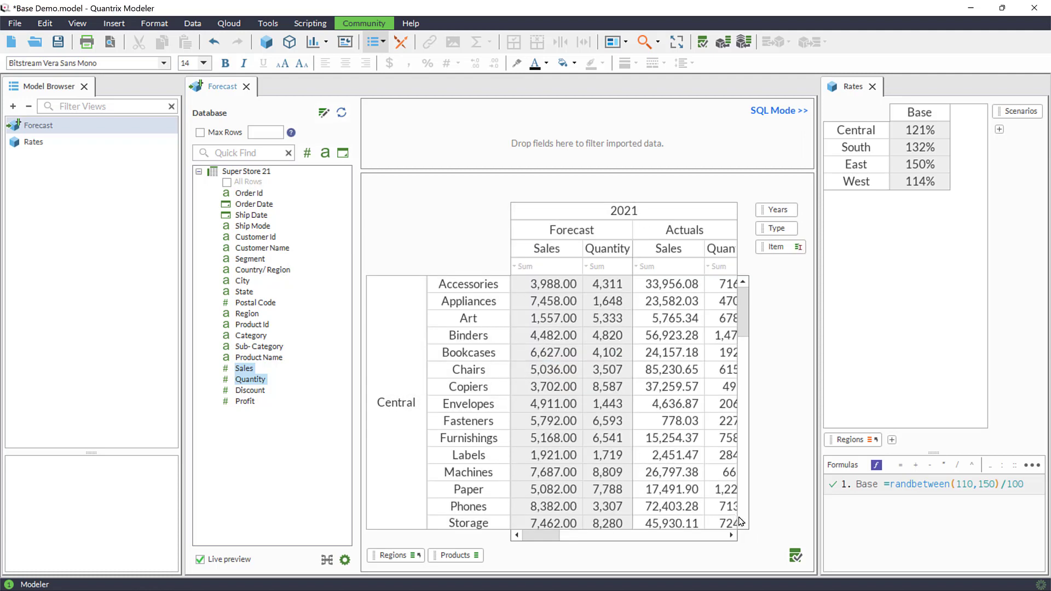
left_click(796, 556)
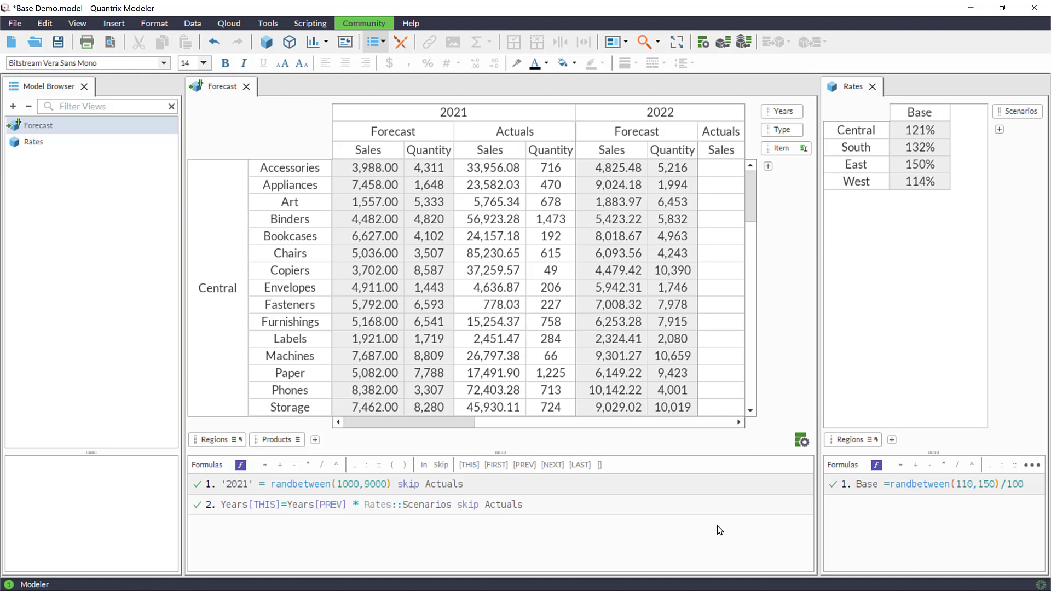
Change the Forecast matrix's first formula to in '2021', Forecast = Actuals.
left_click(238, 486)
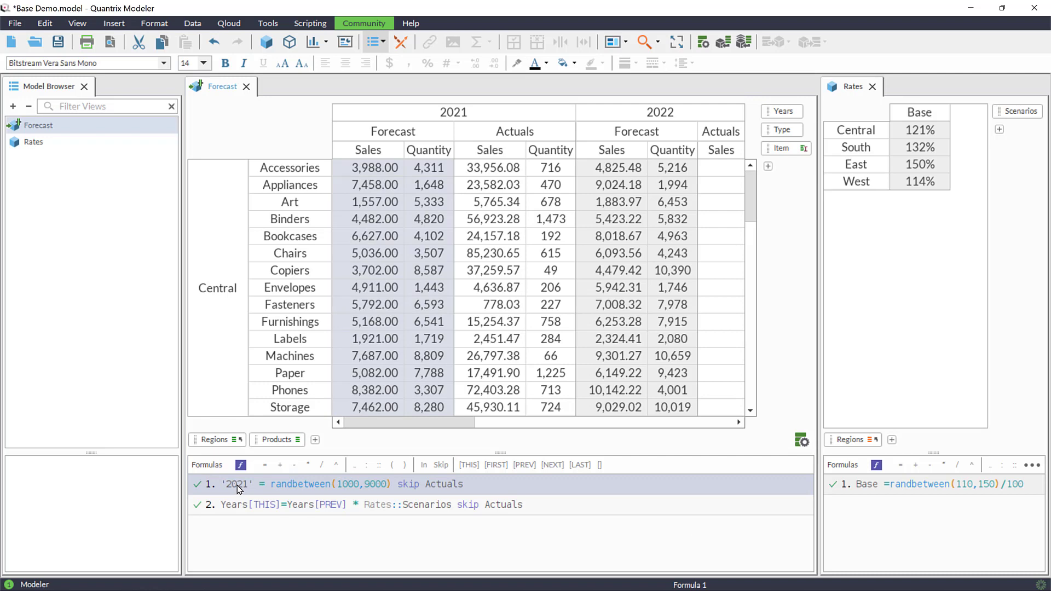
left_click(238, 485)
type("in ")
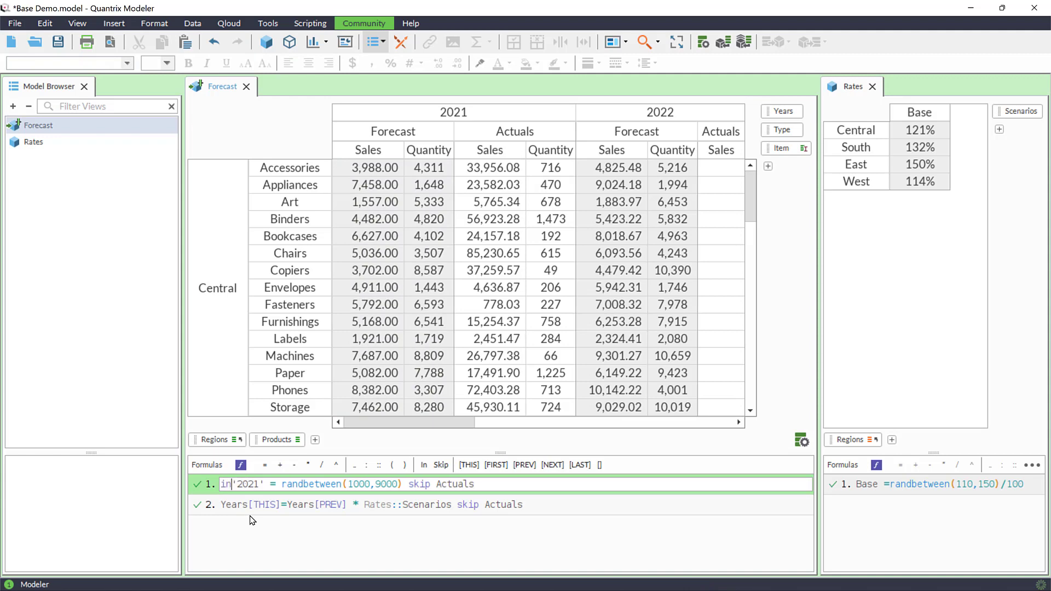
type("'2021', Forecast")
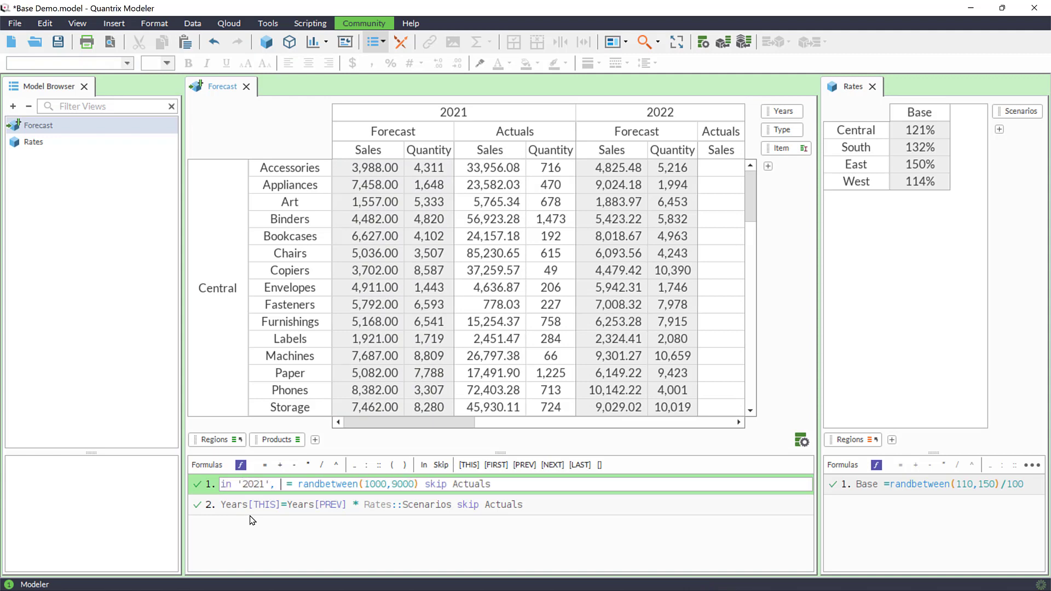
left_click_drag(341, 486, 491, 486)
key("BackSpace")
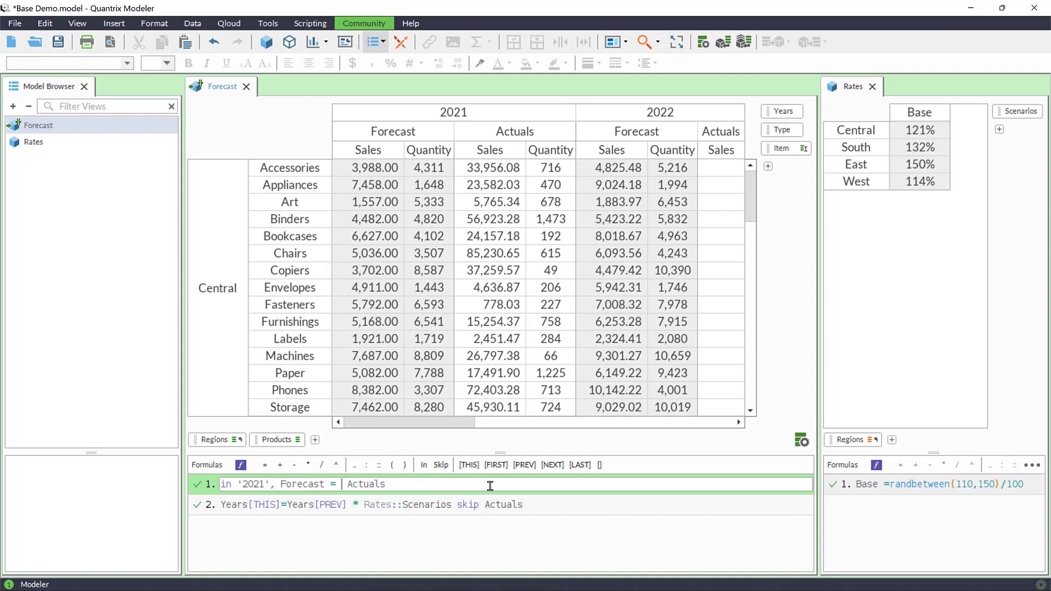
key("Return")
Declutter the Forecast view by closing the Model Browser, hiding empty columns and collapsing the matrix's formula area.
left_click(84, 87)
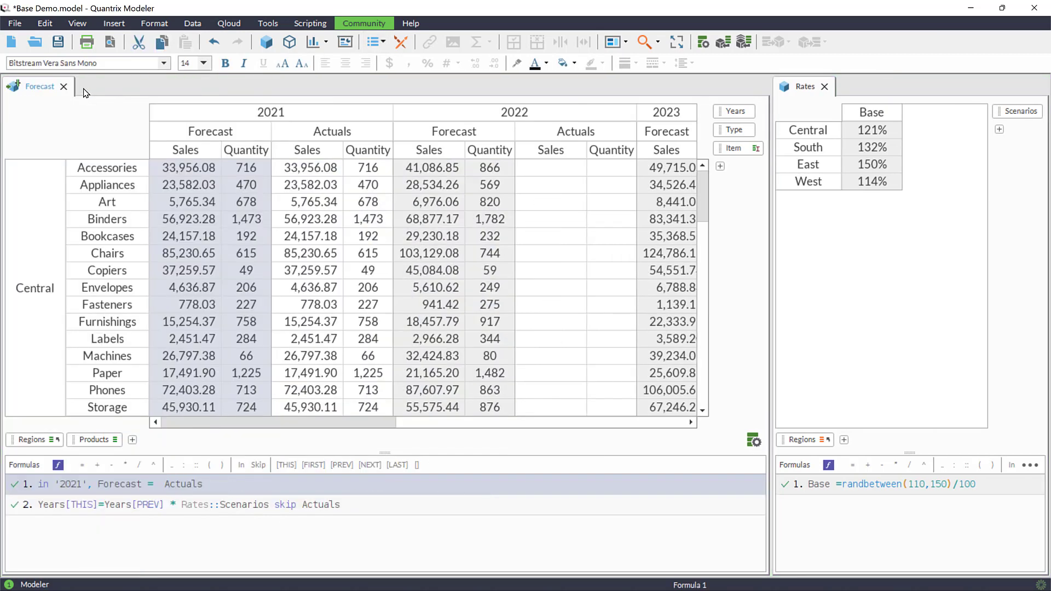
left_click(78, 23)
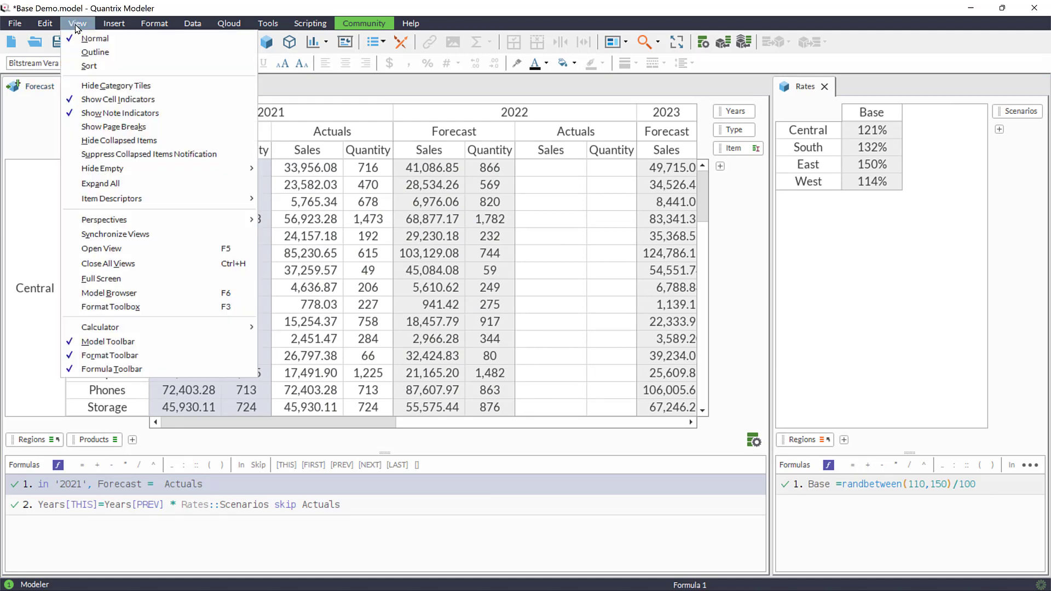
mouse_move(225, 171)
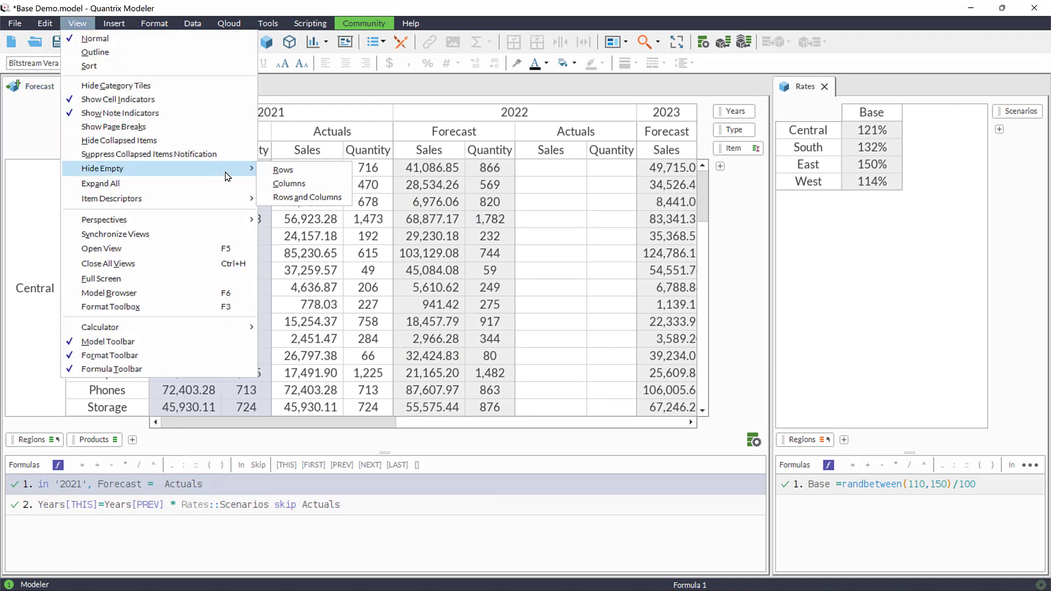
left_click(298, 186)
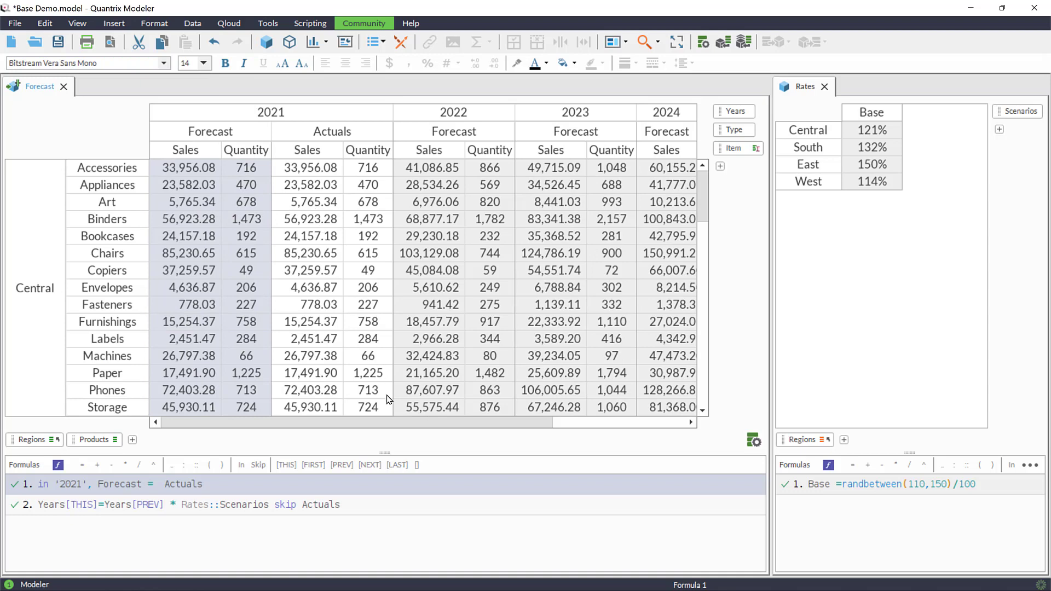
left_click(392, 453)
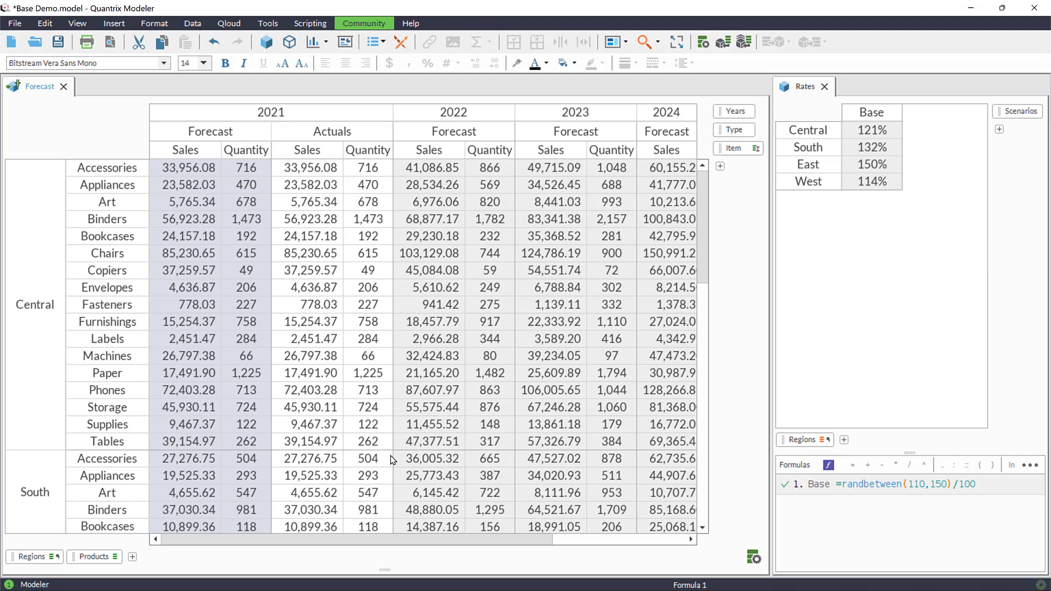
Log into Base Demo.model under the Central role.
left_click(269, 24)
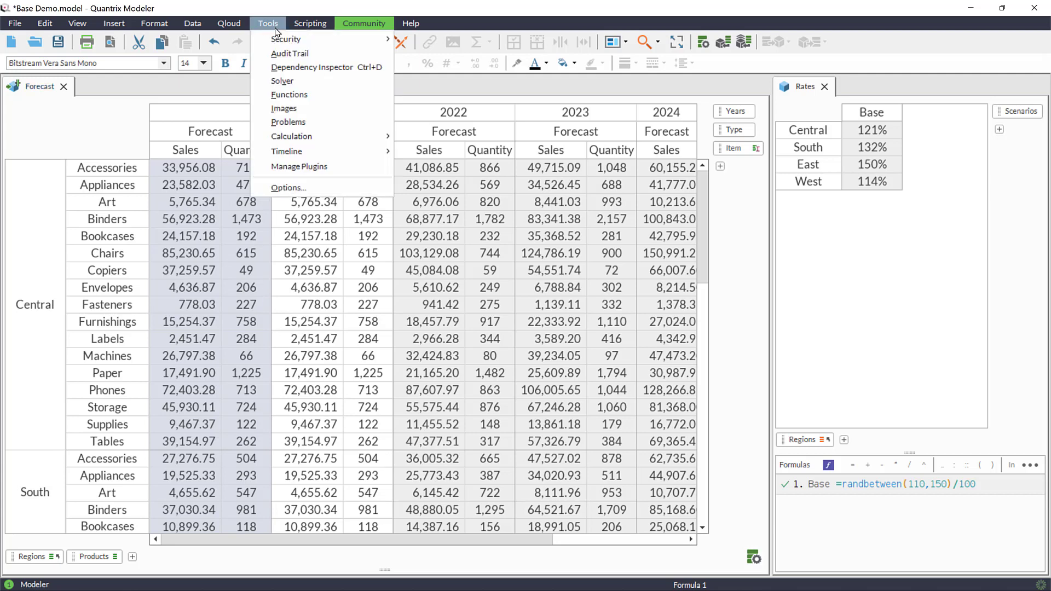
mouse_move(291, 39)
left_click(432, 86)
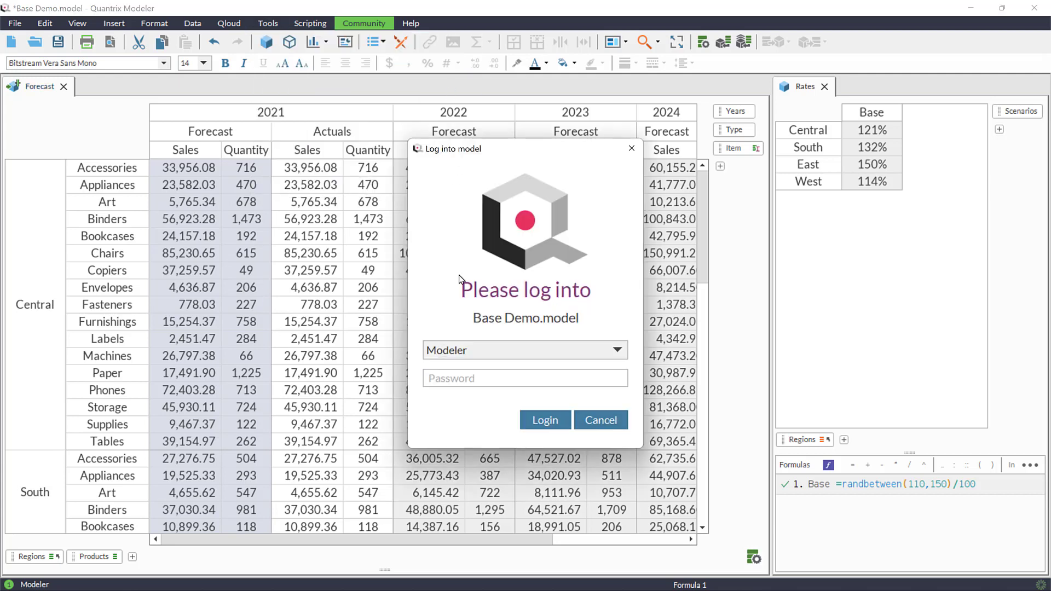
left_click(490, 352)
left_click(504, 417)
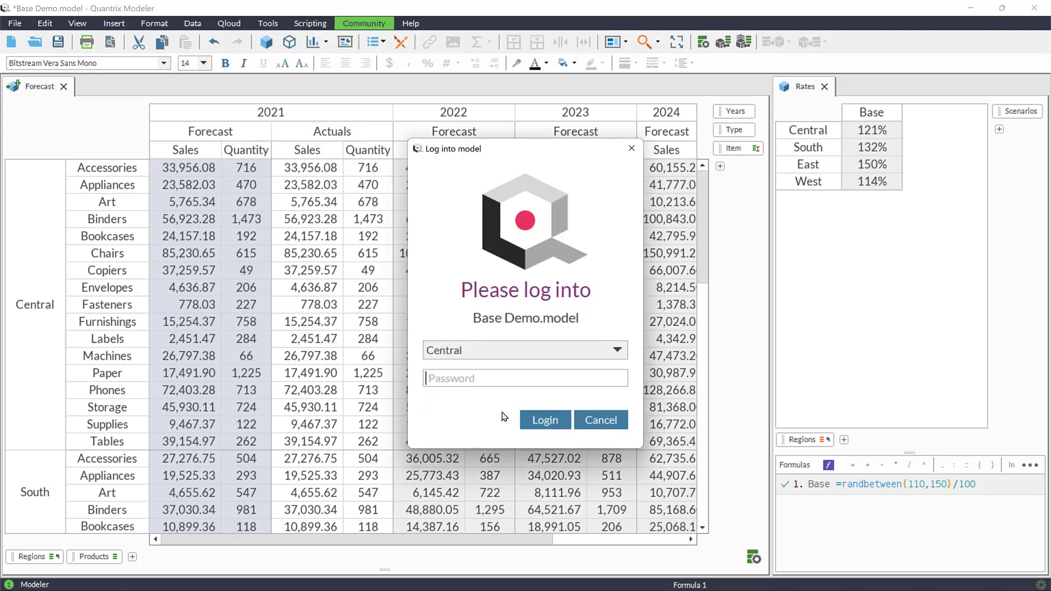
left_click(540, 419)
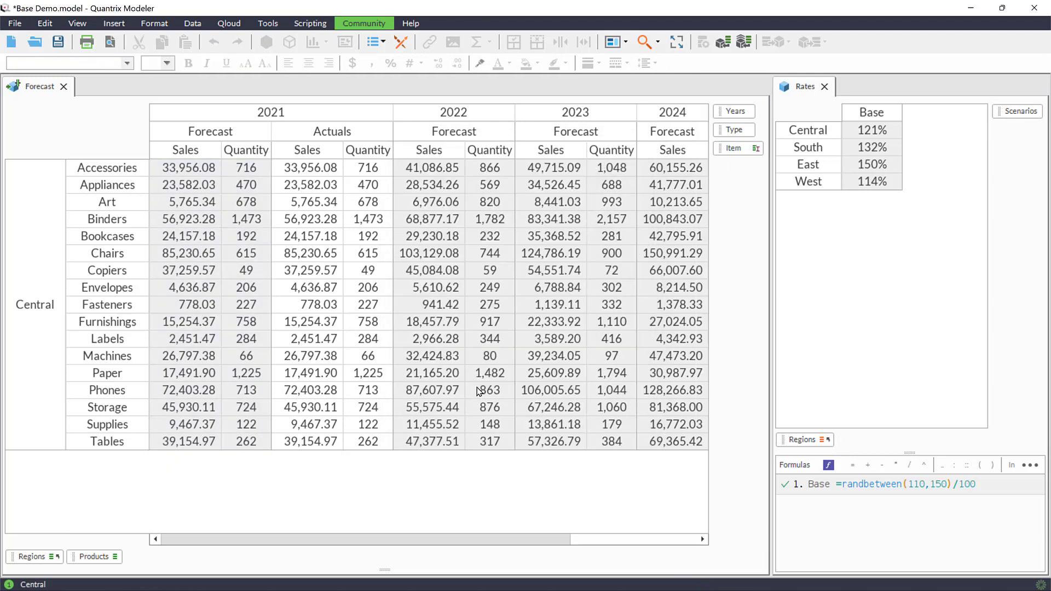
Open the Qloud commands for the model.
left_click(233, 25)
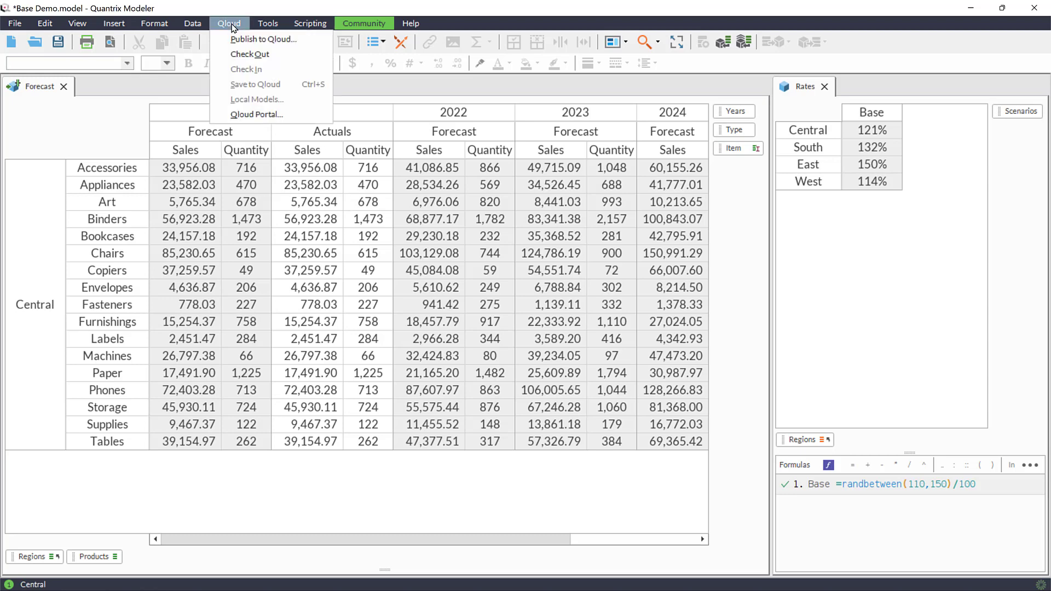